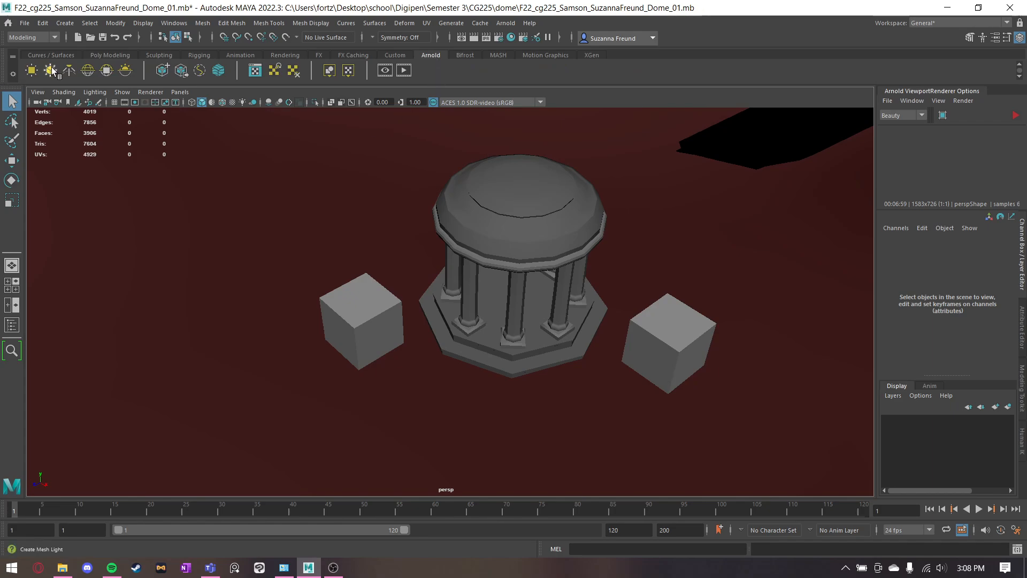
Create an Arnold area light and move it above one of the cubes, to about Translate Y 14.48 and Translate Z 18.912
alt+drag(303, 260, 340, 240)
alt+drag(391, 274, 504, 321)
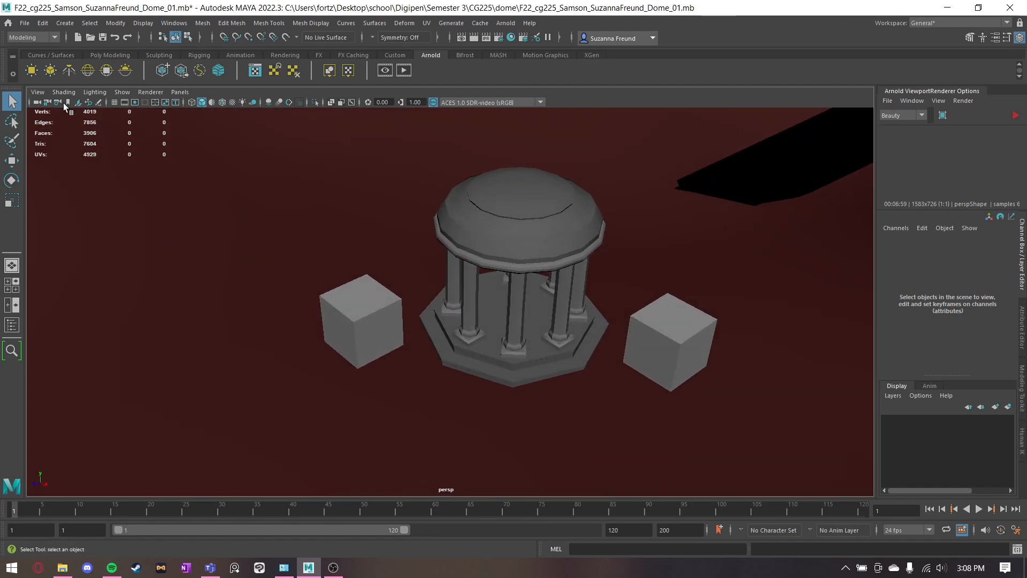
click(38, 76)
alt+drag(567, 364, 521, 329)
key(w)
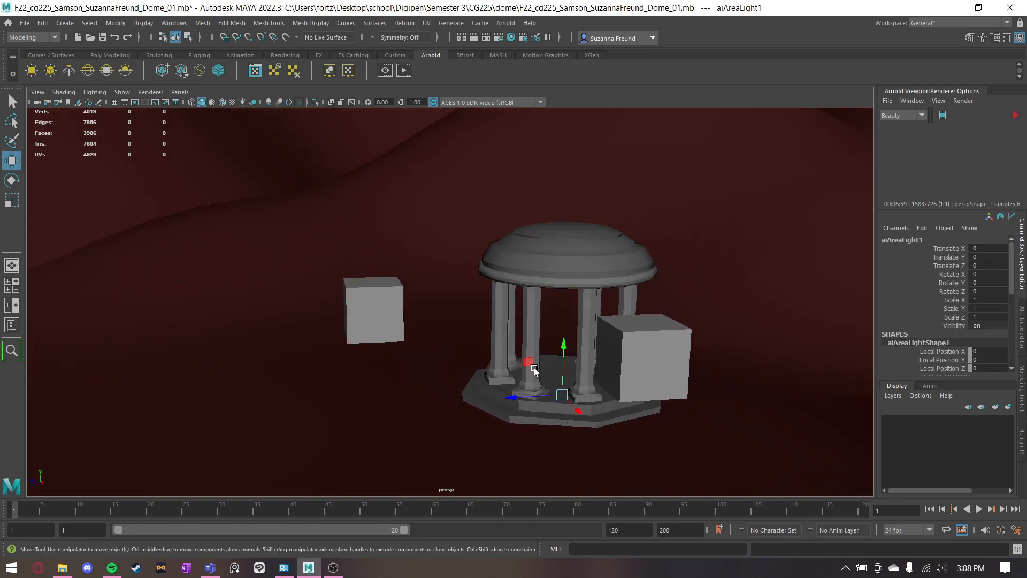
drag(534, 369, 336, 227)
alt+drag(400, 248, 363, 259)
scroll(362, 259, up, 5)
Scale the area light uniformly to about 3.126 and raise it to about Translate Y 17.73
key(r)
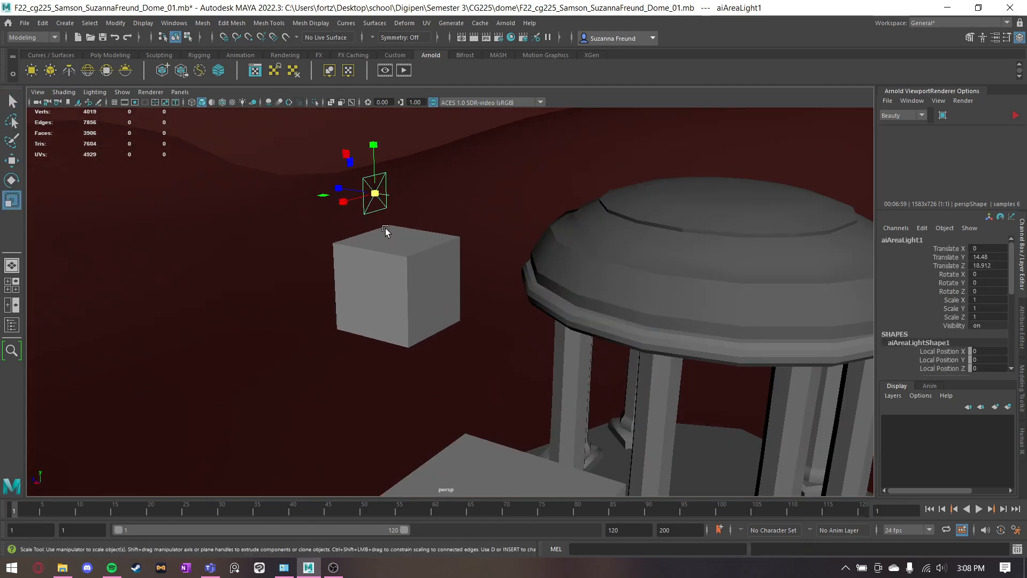
drag(375, 193, 459, 218)
key(w)
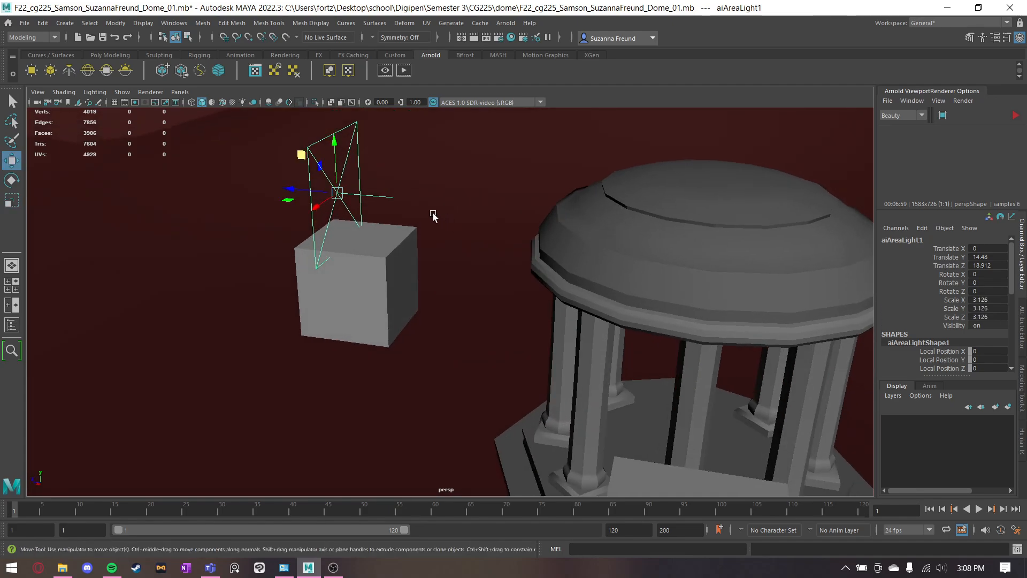
alt+middle_drag(358, 175, 420, 339)
Rotate the area light downward toward the dome, to about -21.5 degrees in X
alt+drag(420, 339, 464, 298)
alt+drag(381, 297, 465, 283)
alt+right_drag(471, 305, 645, 345)
alt+drag(645, 345, 623, 370)
key(e)
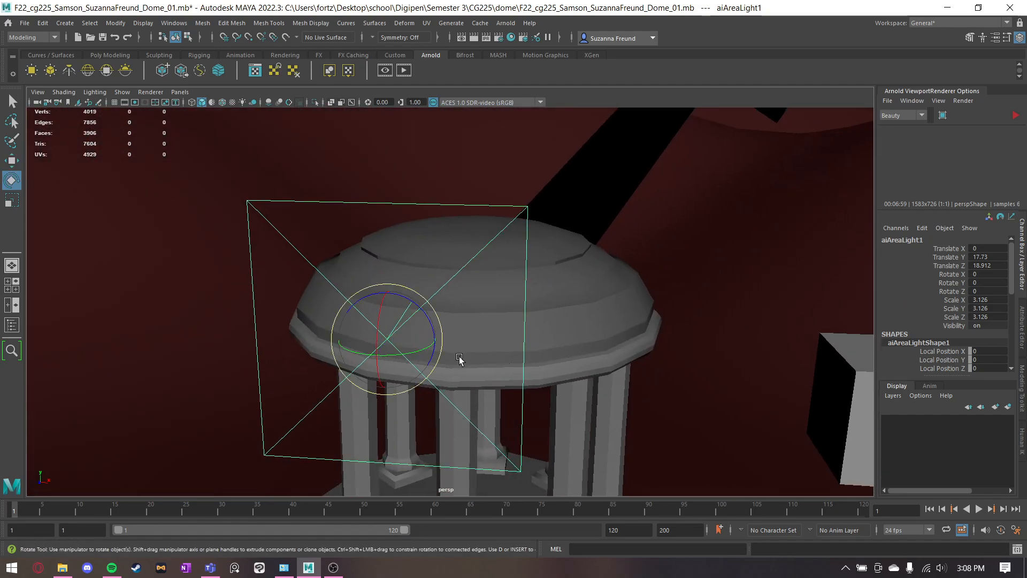
drag(378, 331, 364, 312)
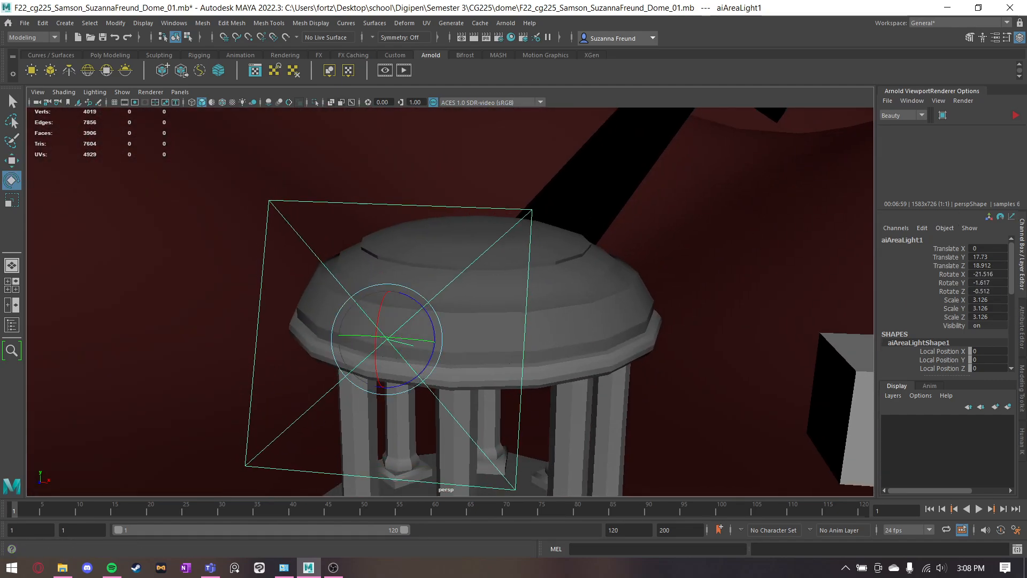
Set the area light's intensity to about 1.039 and deselect the light
click(1023, 331)
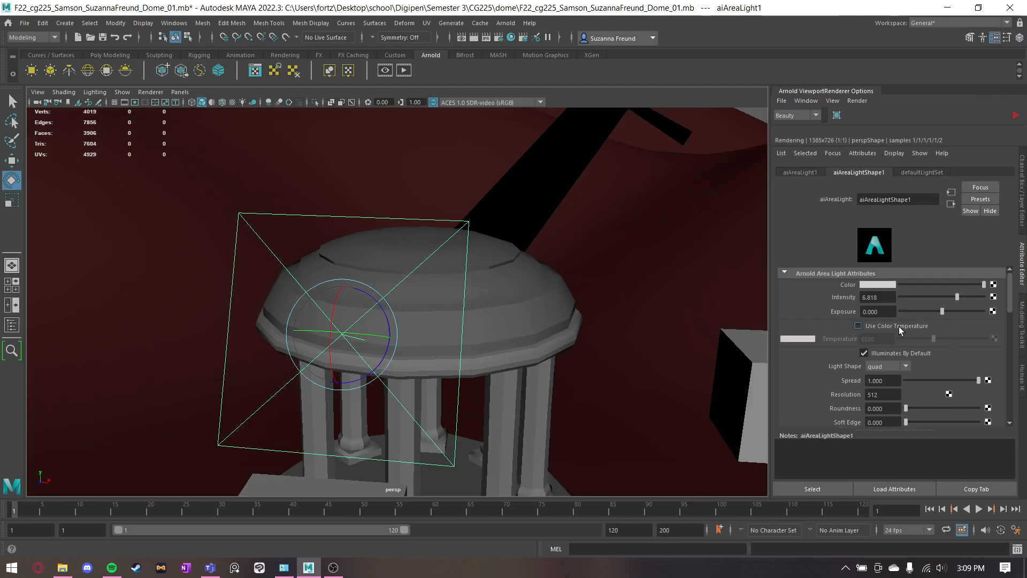
scroll(943, 340, down, 5)
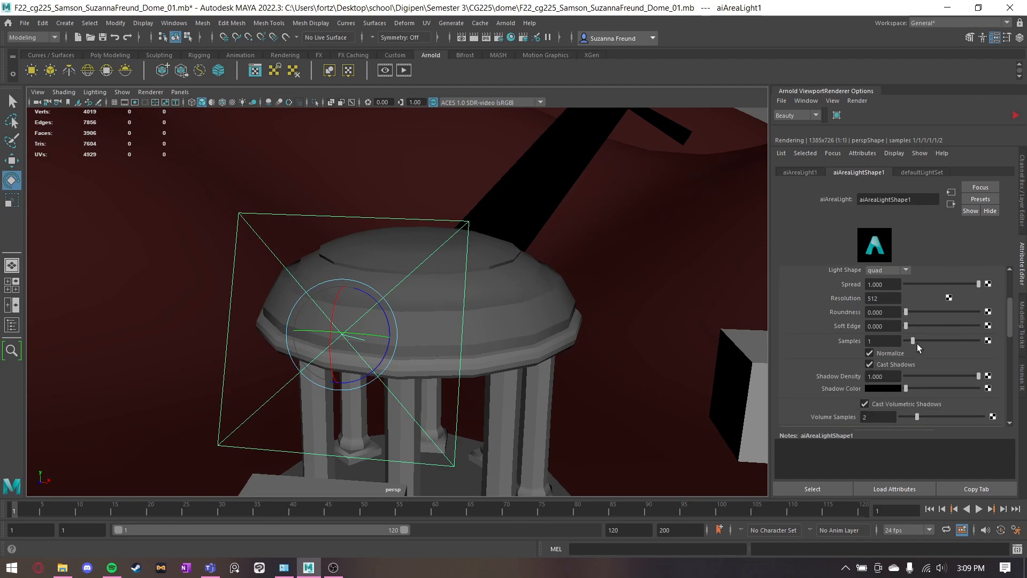
scroll(914, 360, up, 5)
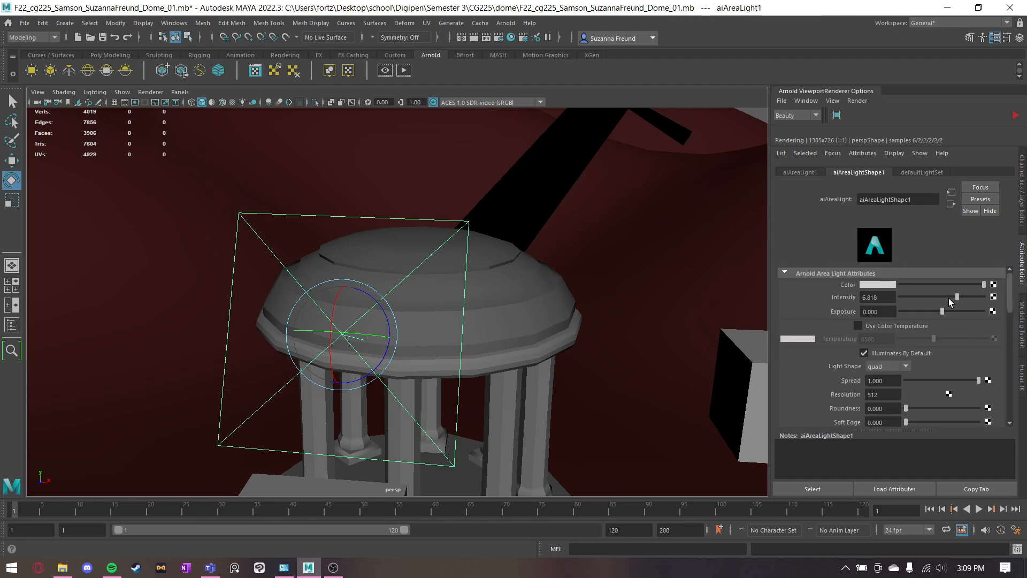
drag(911, 299, 907, 300)
alt+drag(567, 335, 518, 319)
alt+drag(382, 347, 347, 336)
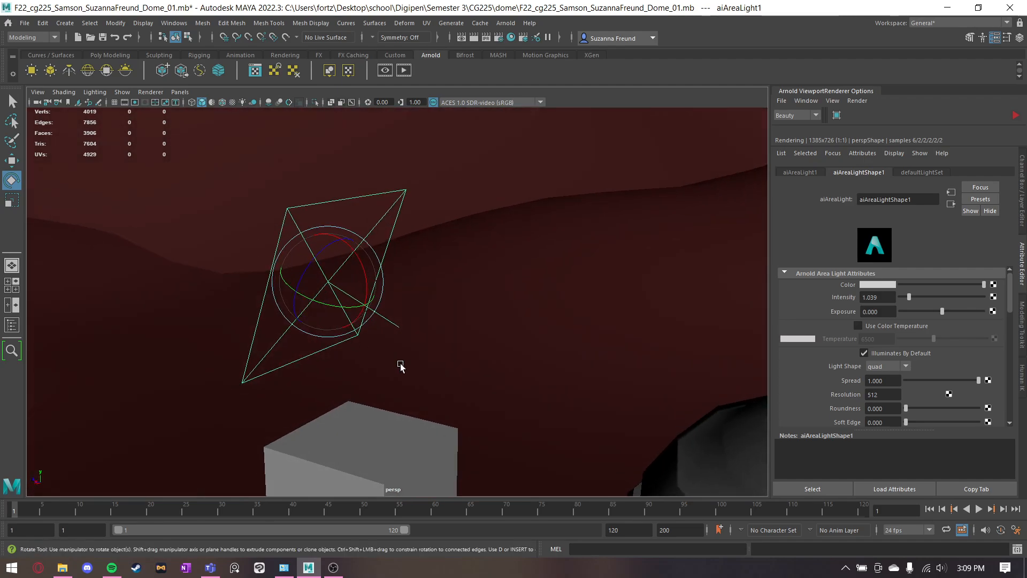
mouse_move(398, 373)
alt+mouse_down()
mouse_move(425, 376)
mouse_move(401, 381)
alt+mouse_up()
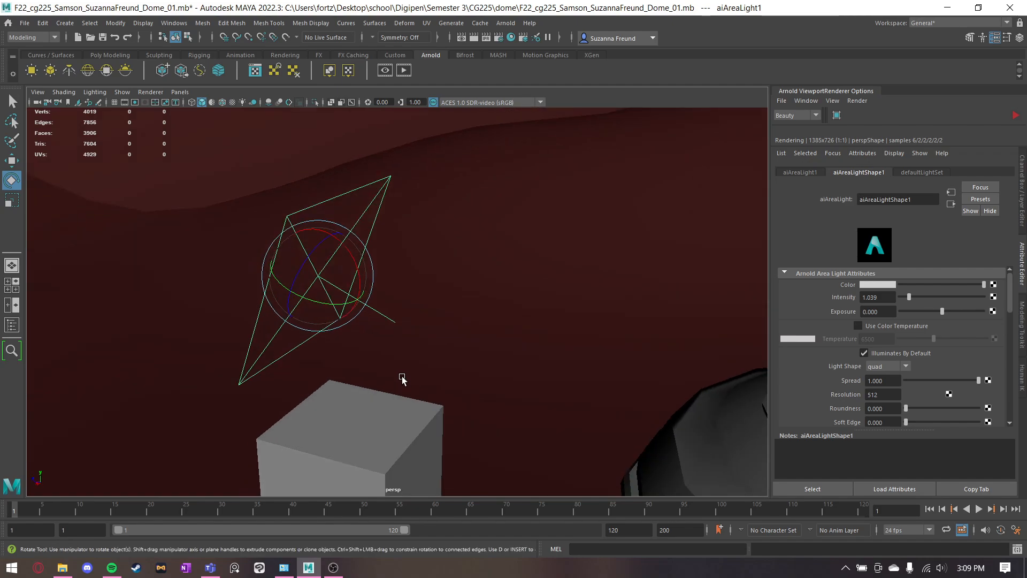
click(402, 379)
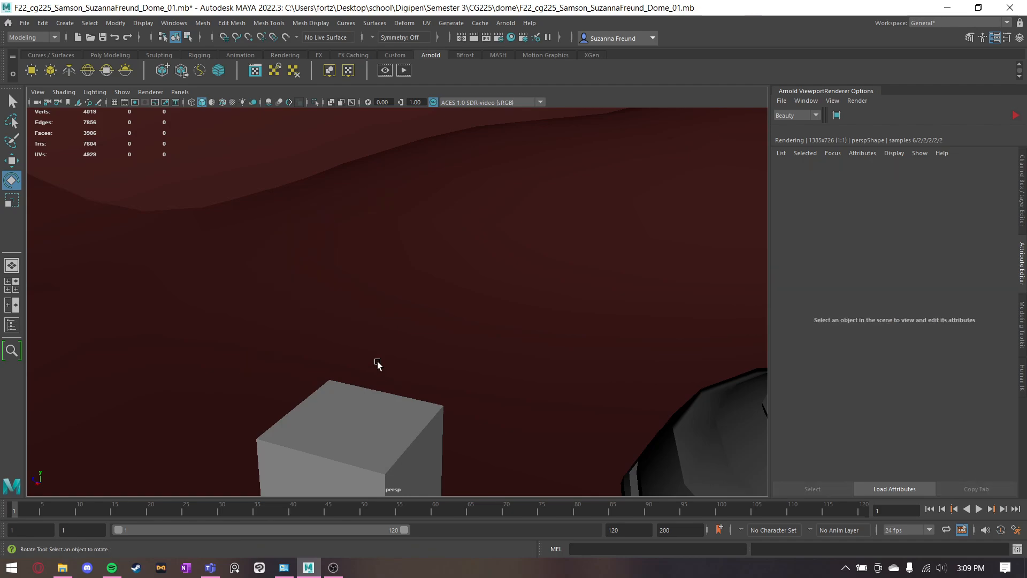
Create an Arnold skydome light for the scene
alt+drag(422, 364, 524, 349)
scroll(523, 349, down, 5)
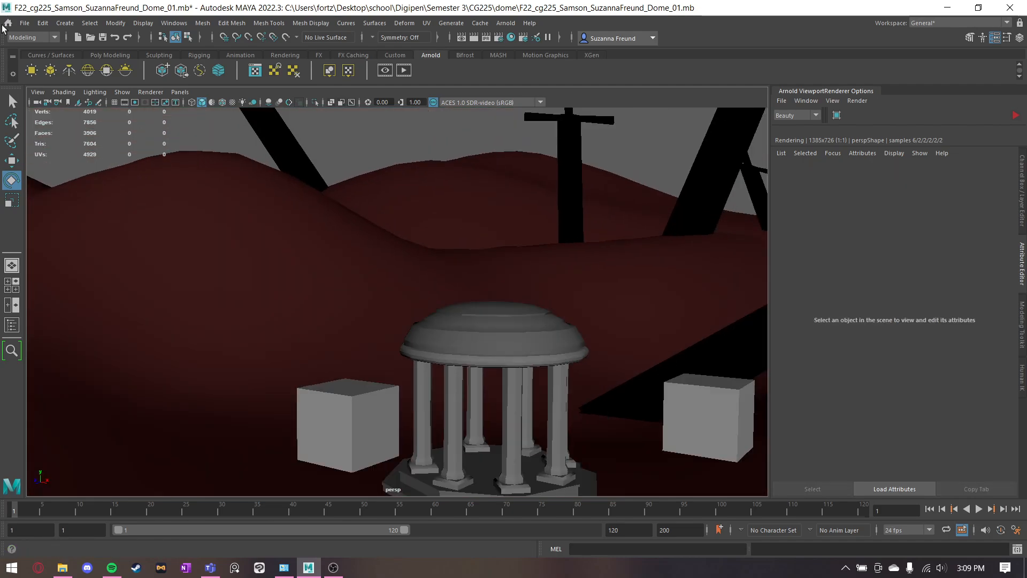
click(89, 71)
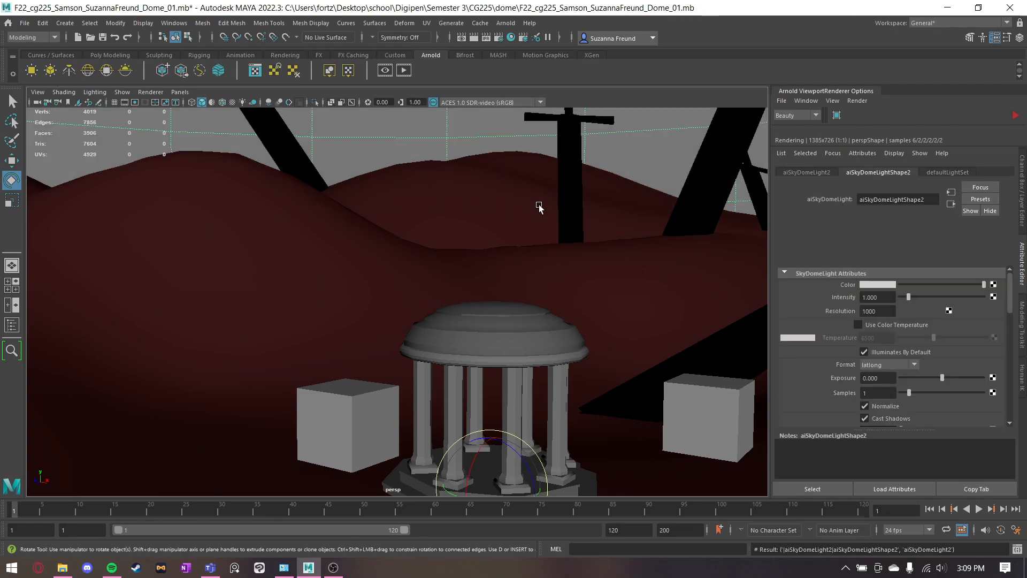
Examine the skydome sphere's extent around the whole terrain and the domed pavilion
alt+drag(539, 207, 503, 207)
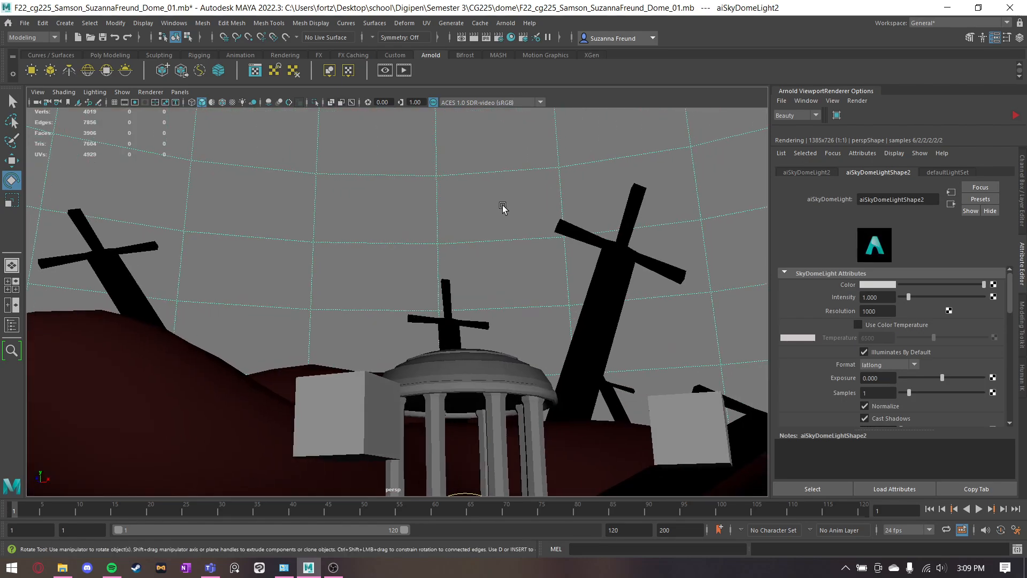
key(f)
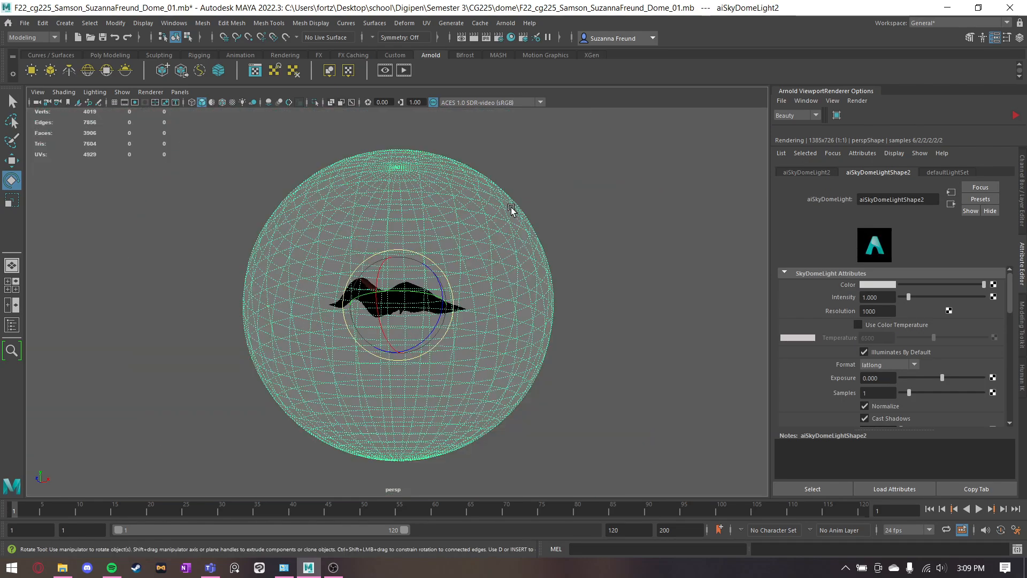
alt+drag(514, 195, 509, 244)
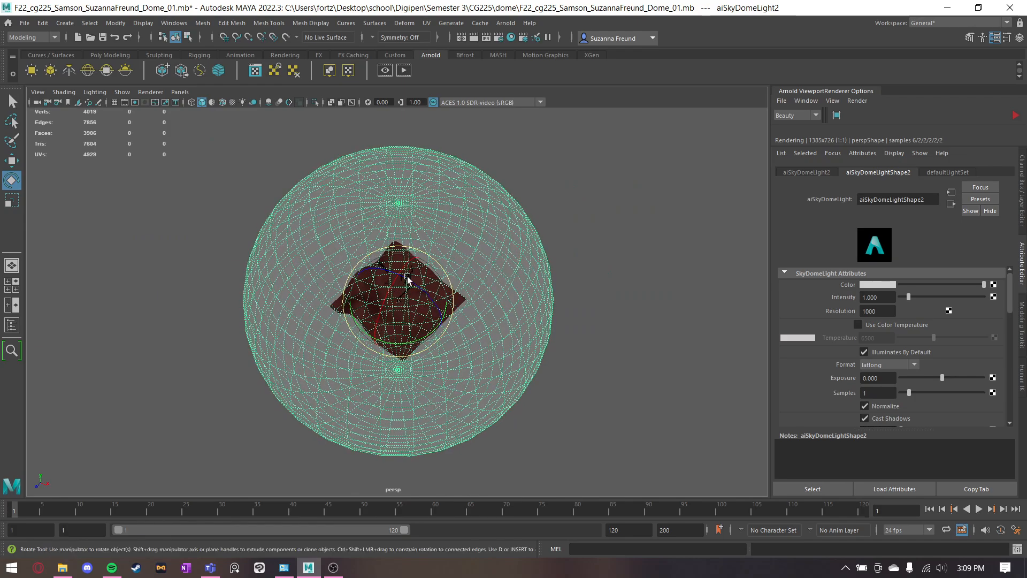
alt+right_drag(408, 278, 663, 327)
scroll(663, 326, up, 10)
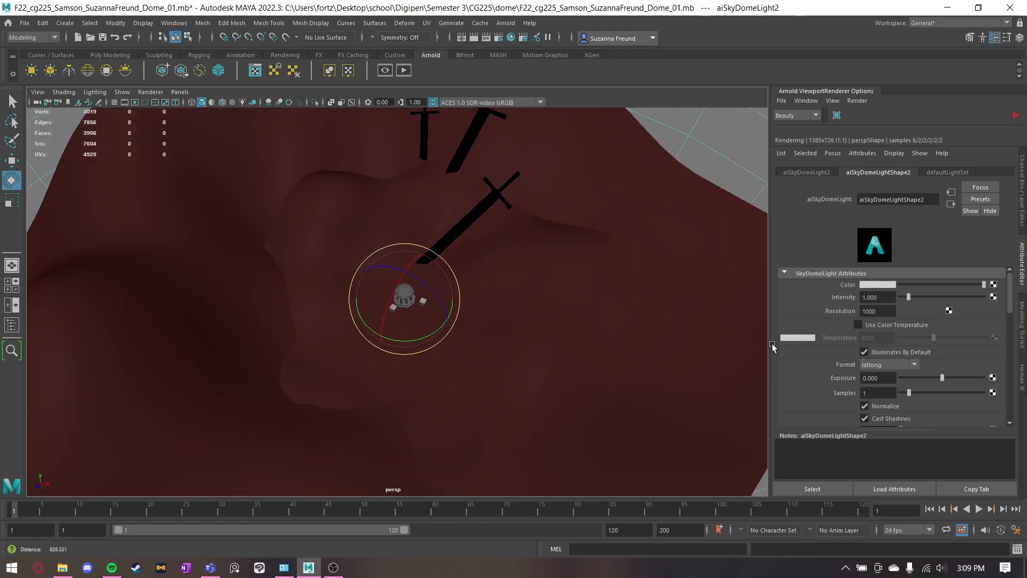
alt+drag(580, 344, 546, 323)
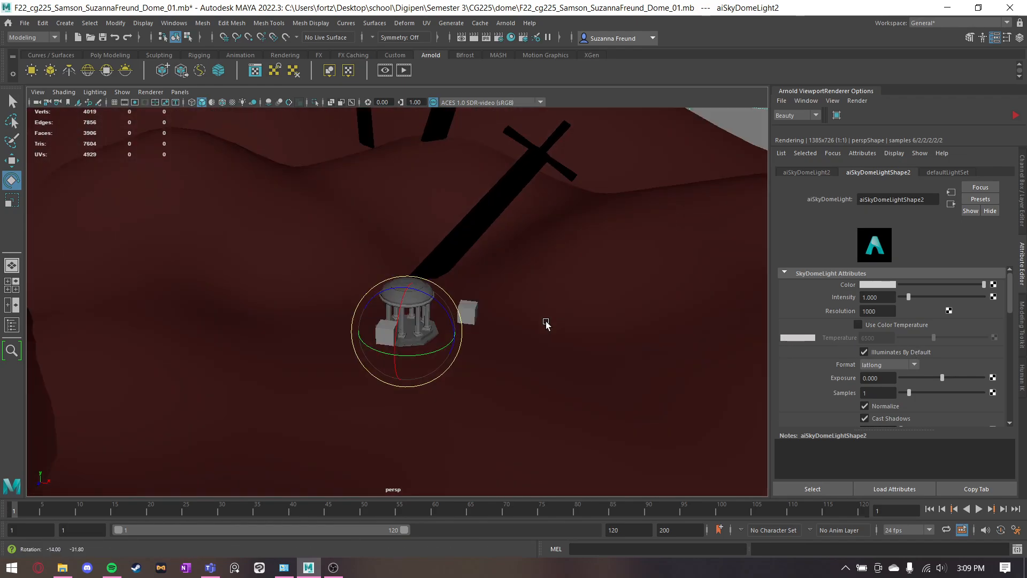
alt+right_drag(645, 377, 683, 383)
alt+drag(683, 383, 657, 386)
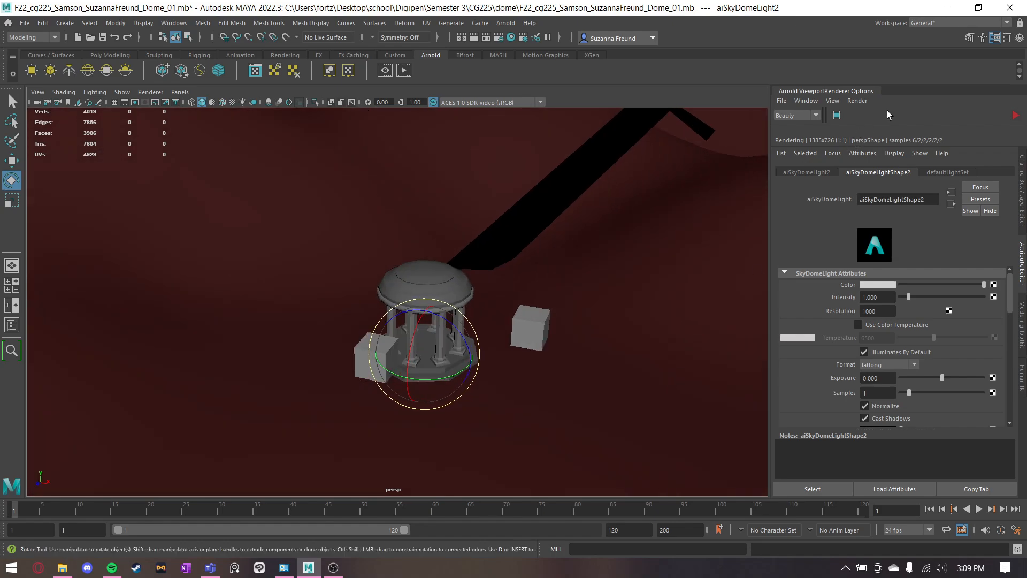
Start the Arnold viewport render and show the pavilion with the hills and sky behind it
click(1014, 115)
click(151, 93)
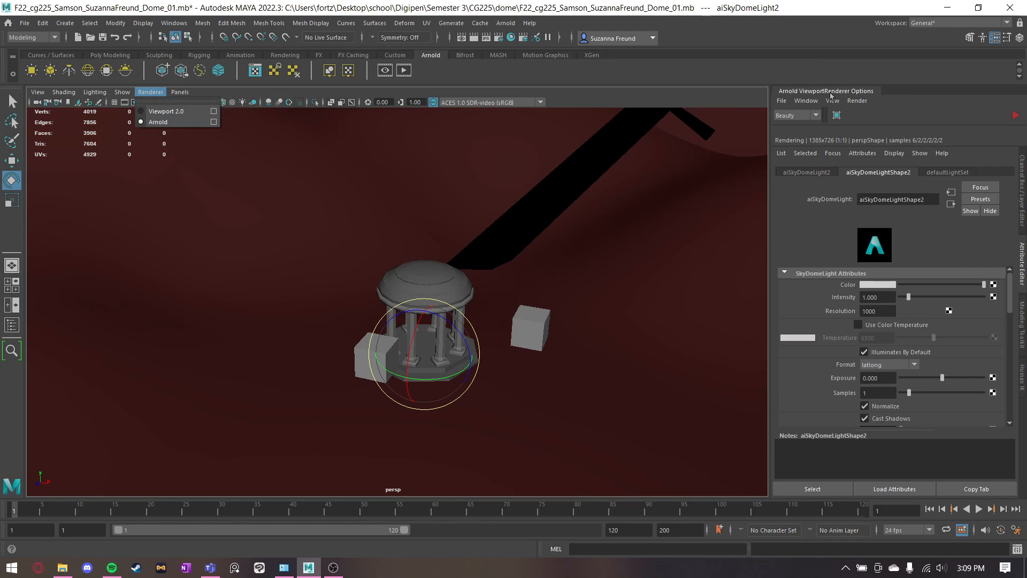
drag(831, 96, 874, 87)
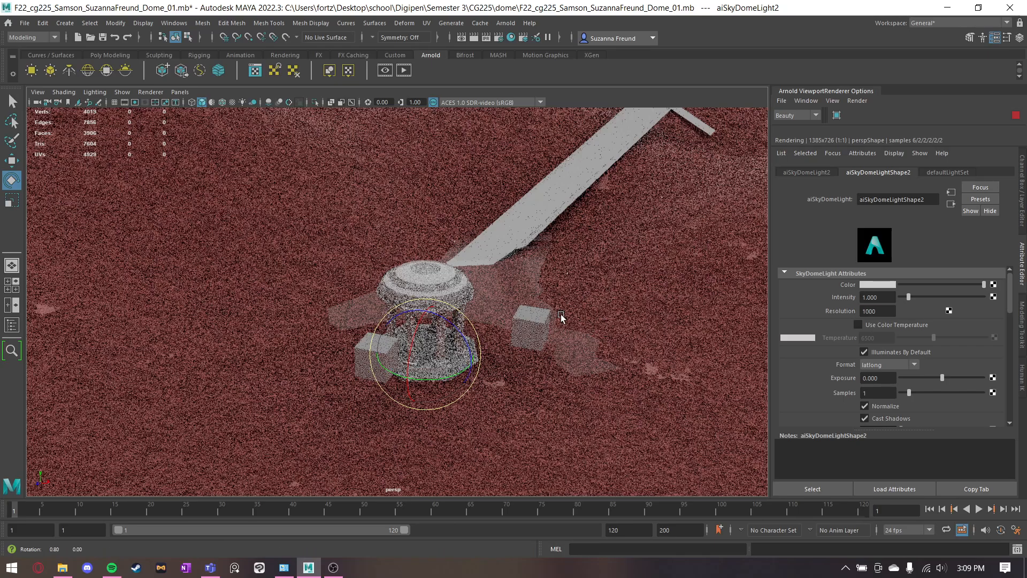
alt+drag(606, 320, 552, 307)
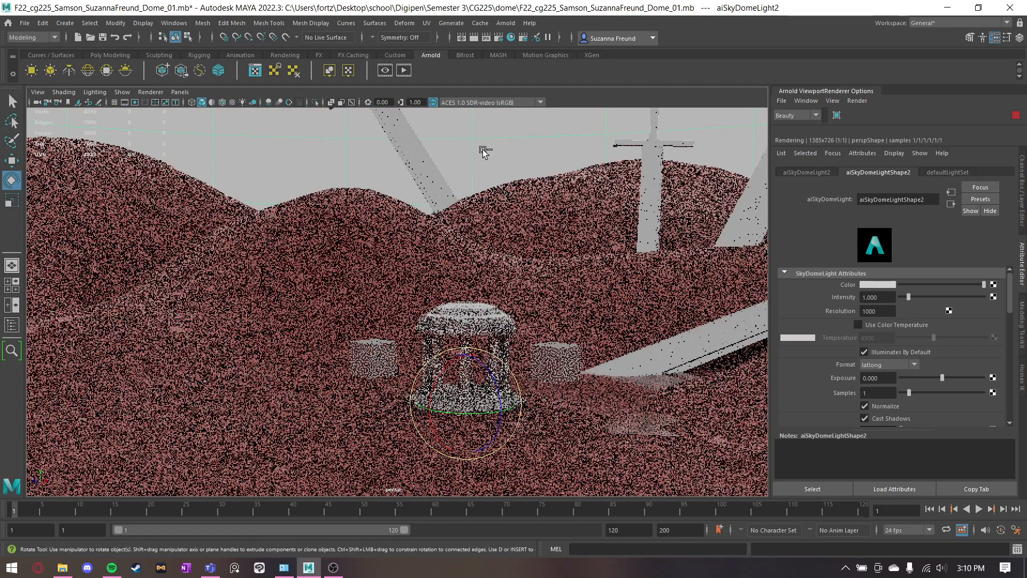
Select the skydome light and set its Camera visibility to 0
click(496, 186)
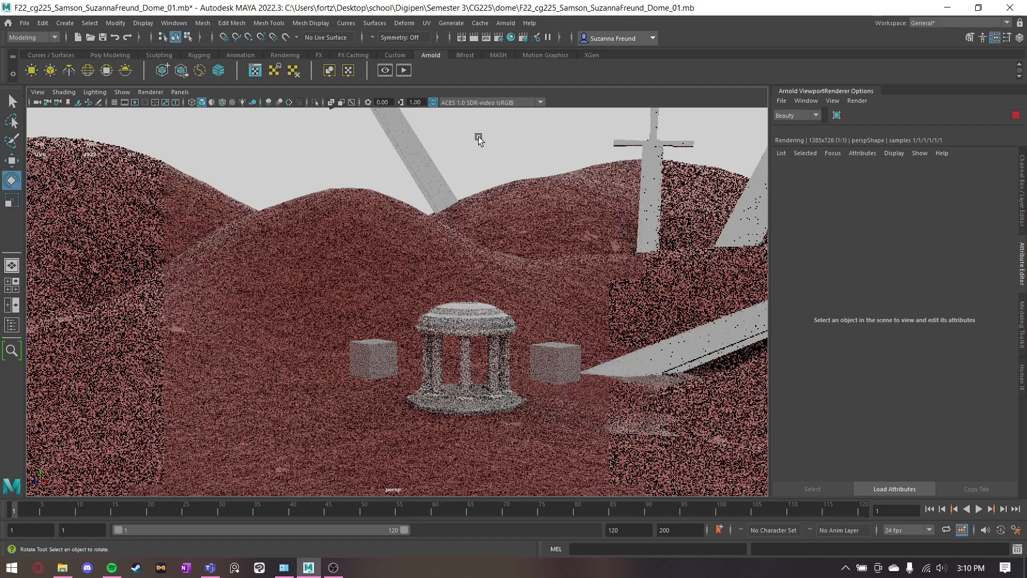
click(526, 131)
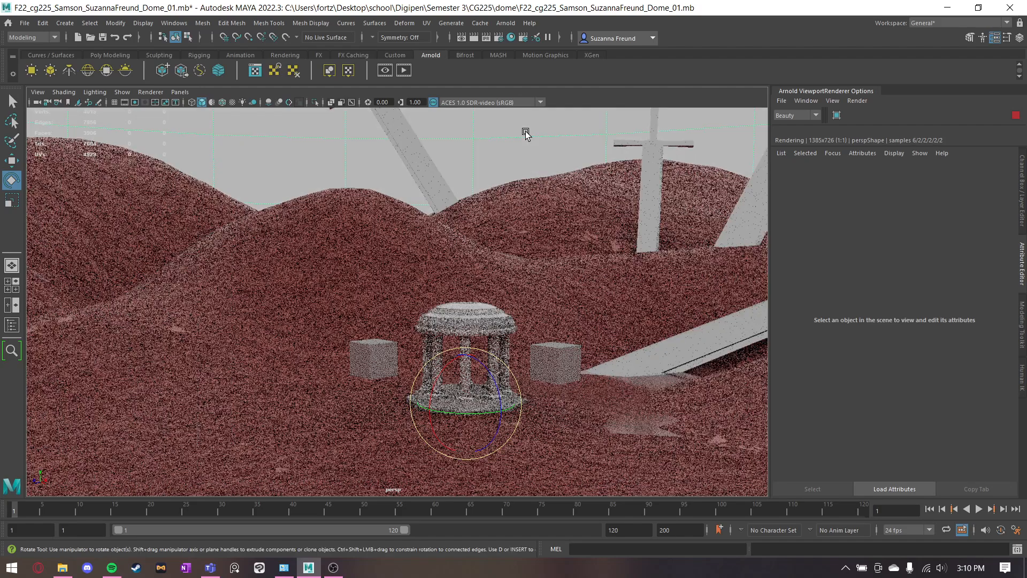
scroll(958, 370, down, 8)
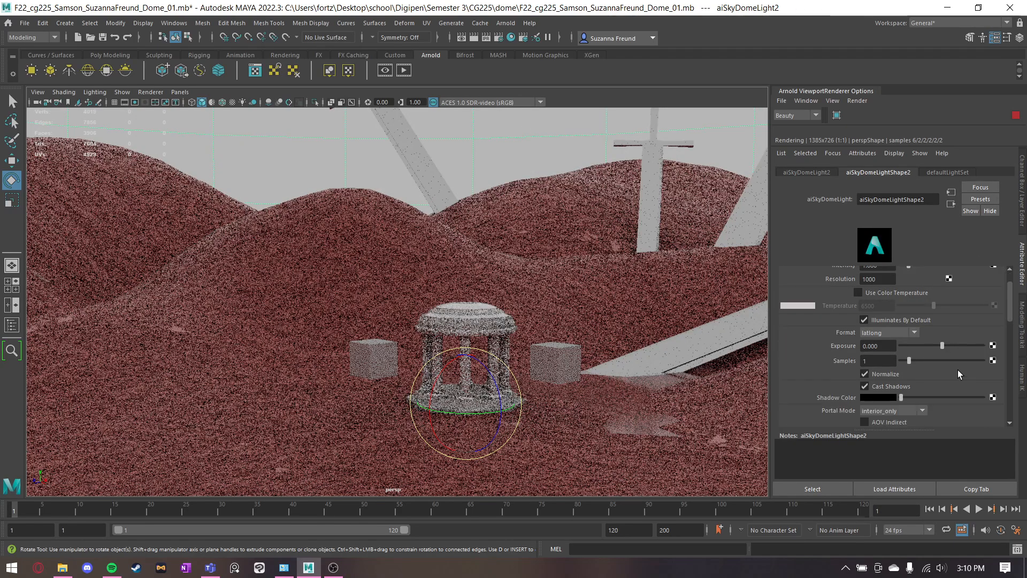
drag(949, 345, 887, 349)
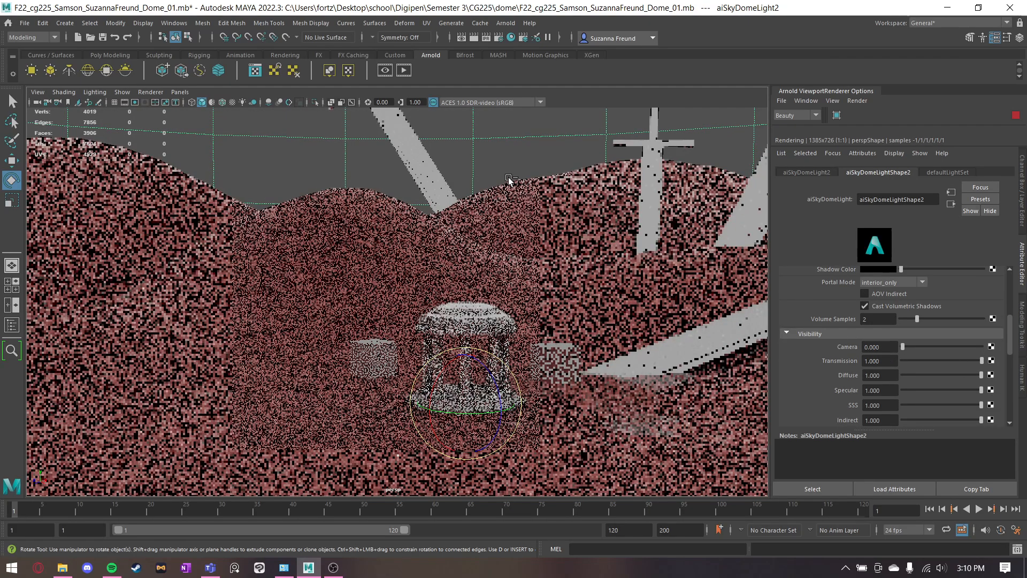
click(491, 156)
click(491, 156)
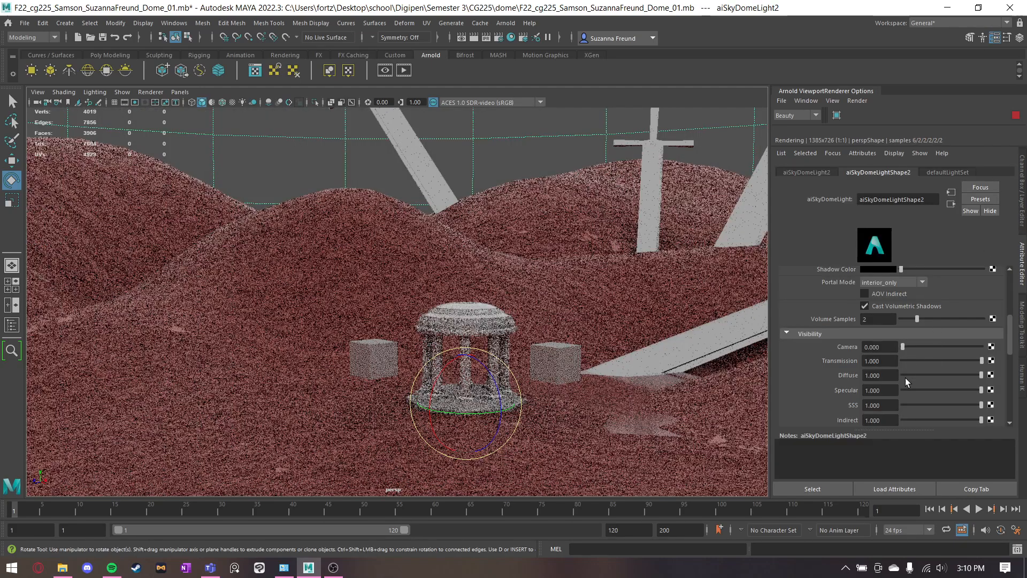
Connect a Ramp texture to the skydome light's color
scroll(911, 332, up, 5)
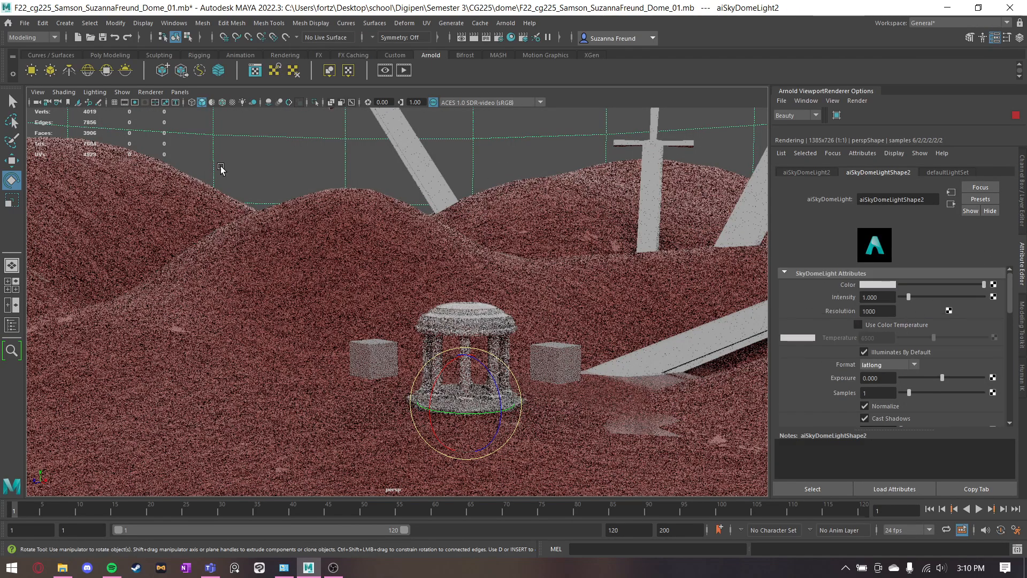
click(993, 285)
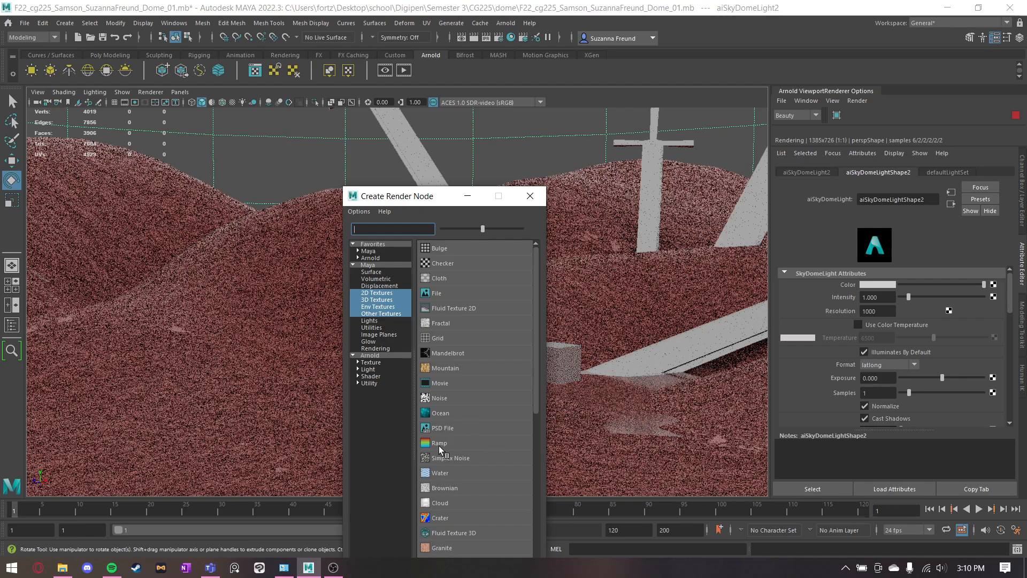
click(434, 444)
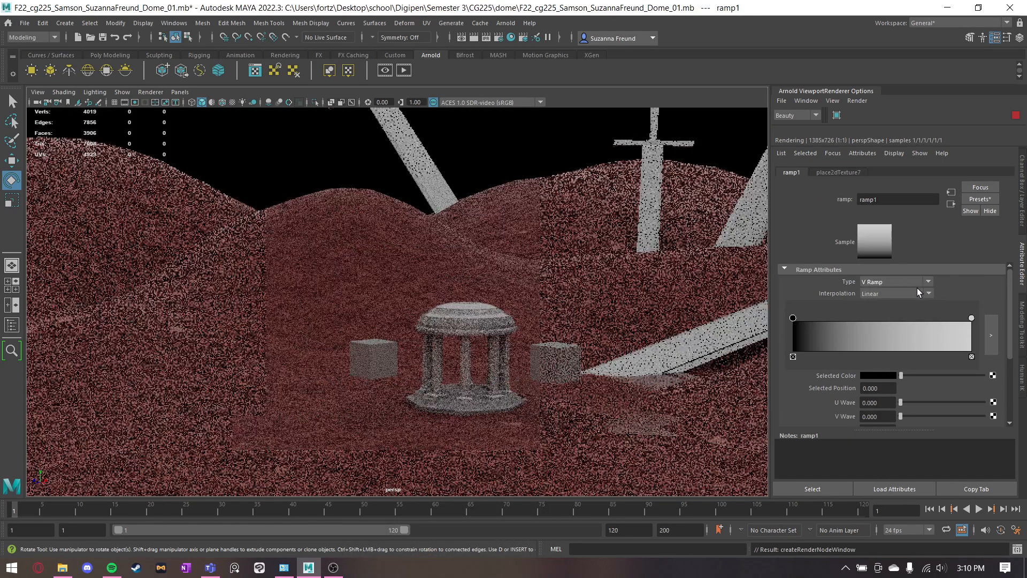
Replace the ramp's black color marker with a pure red one at position 0
click(793, 356)
click(795, 328)
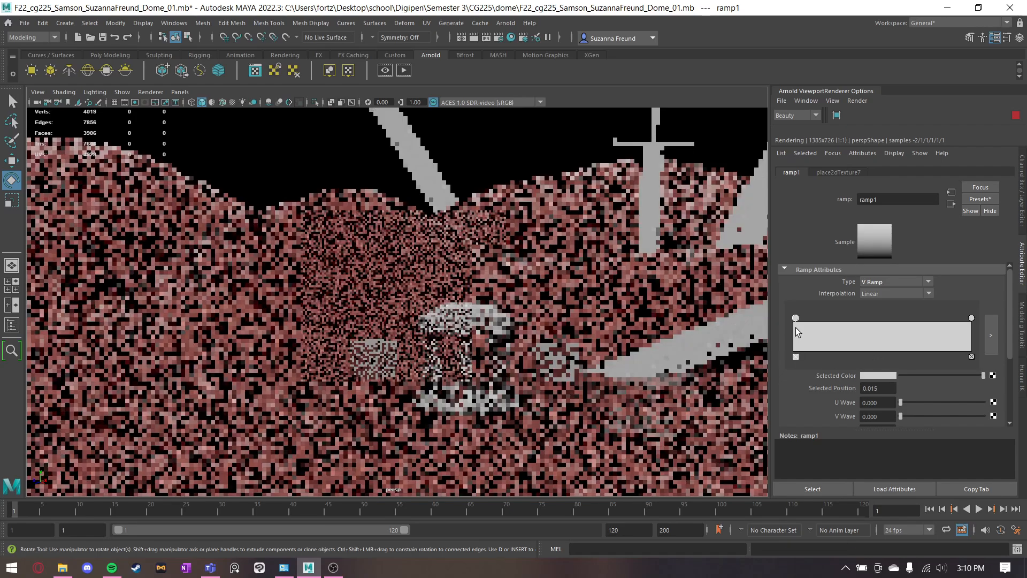
click(878, 376)
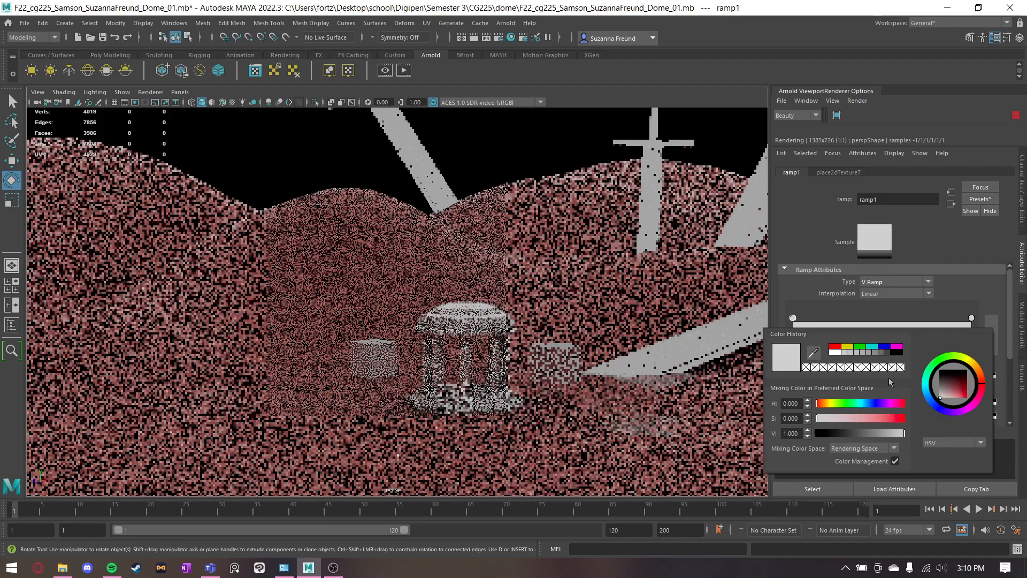
drag(901, 419, 917, 419)
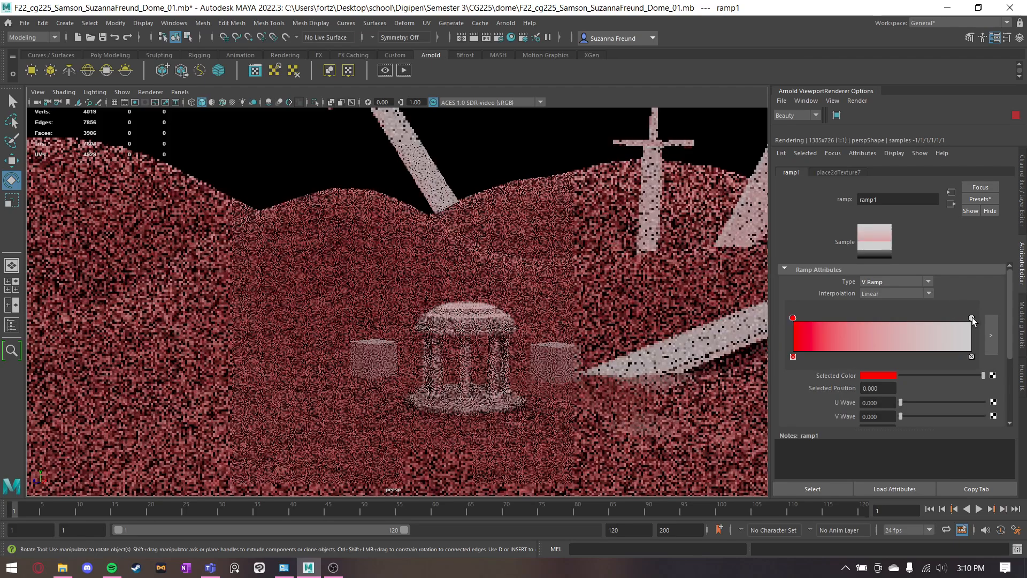
Set the ramp's light grey color marker at position 1 to purple
click(887, 377)
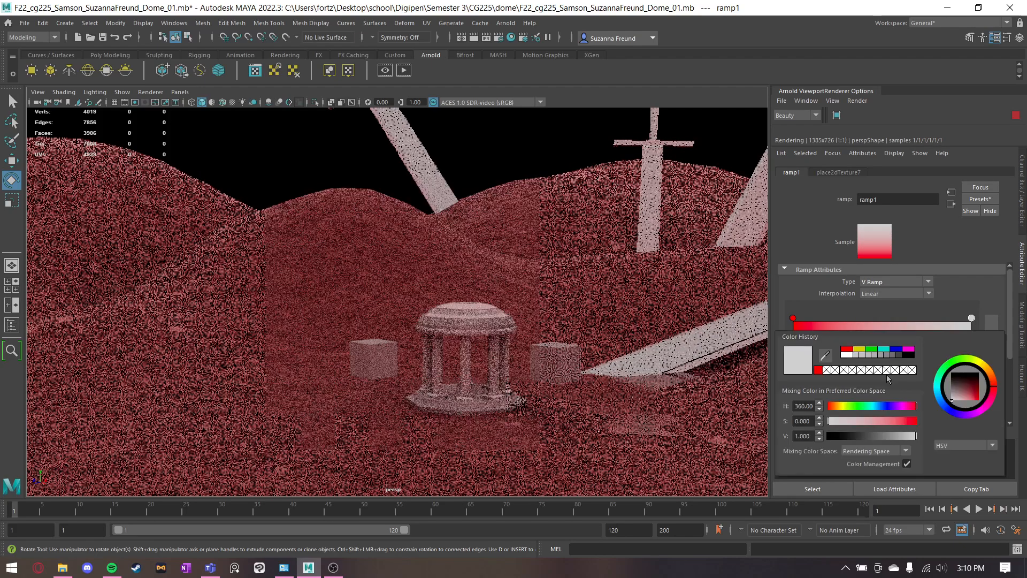
click(916, 426)
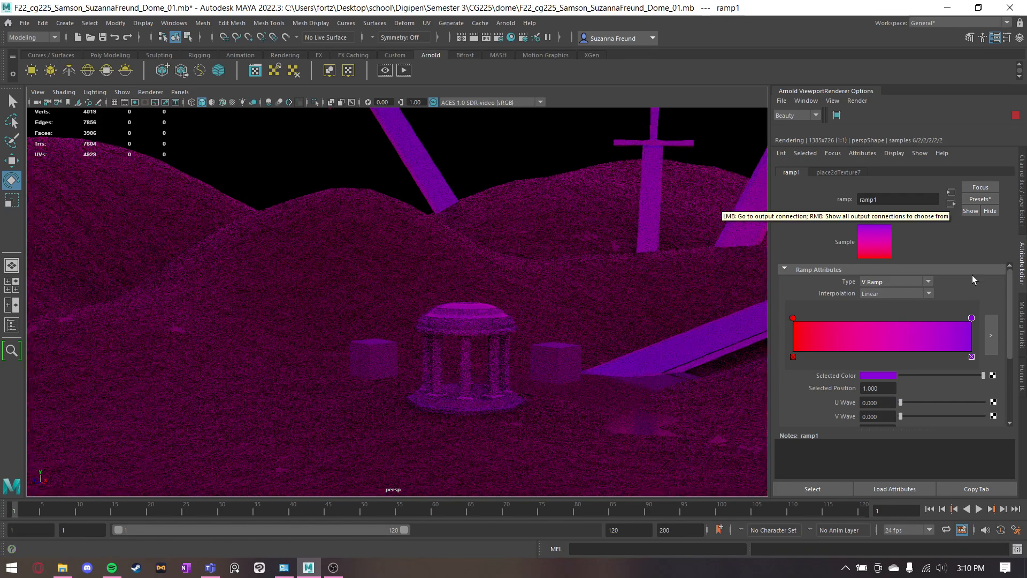
Return to the skydome light's attributes and set its Camera visibility to 1
click(949, 205)
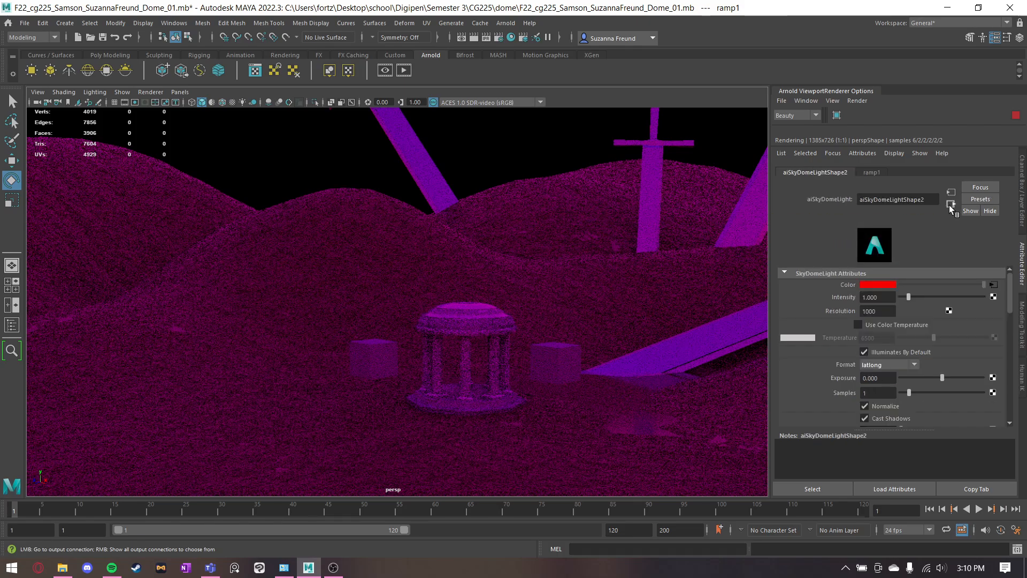
scroll(955, 319, down, 5)
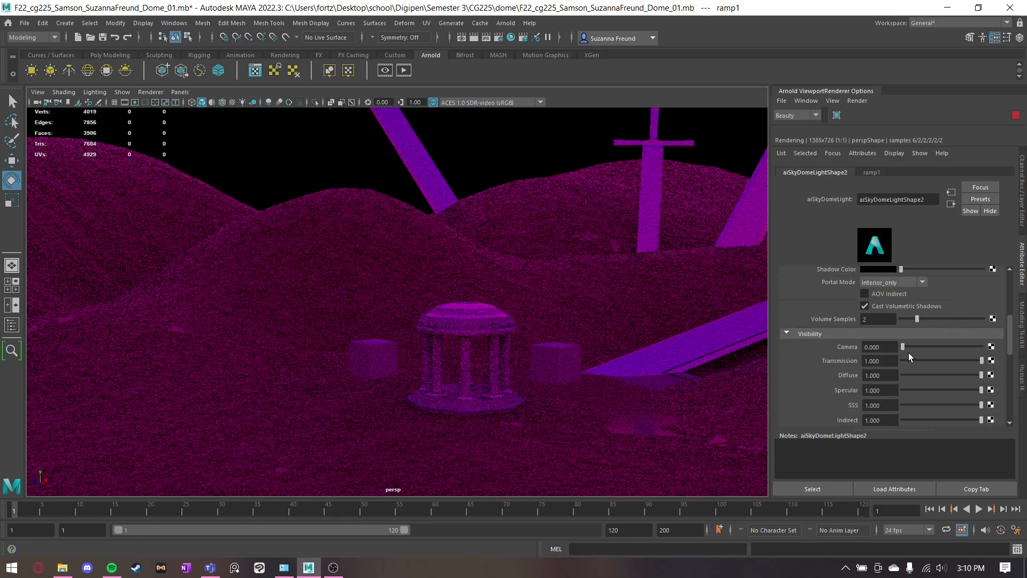
drag(989, 349, 988, 350)
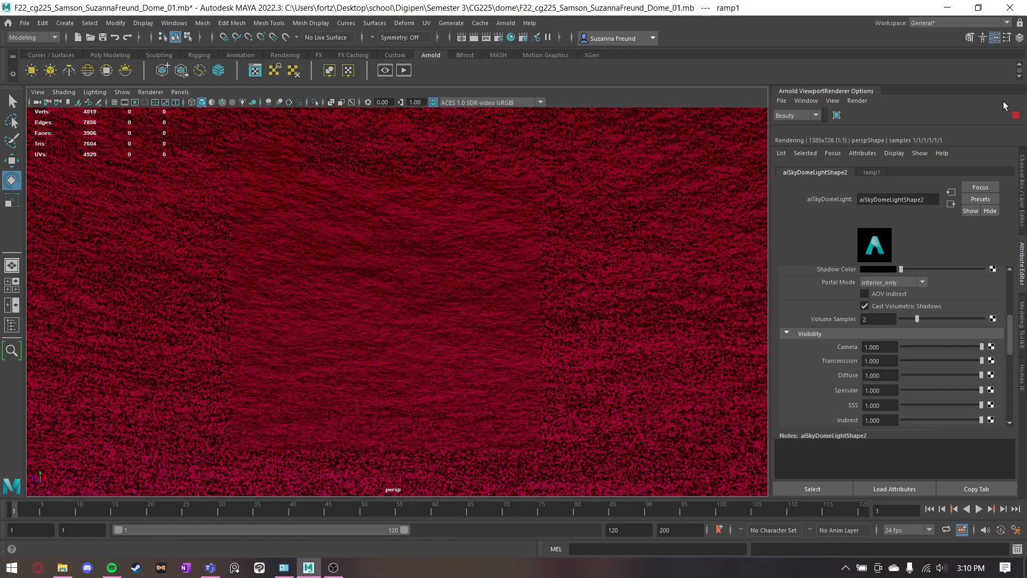
Stop the Arnold viewport render and examine the ramp-colored sky around the whole terrain
click(1016, 115)
alt+drag(463, 275, 403, 287)
alt+right_drag(404, 287, 361, 295)
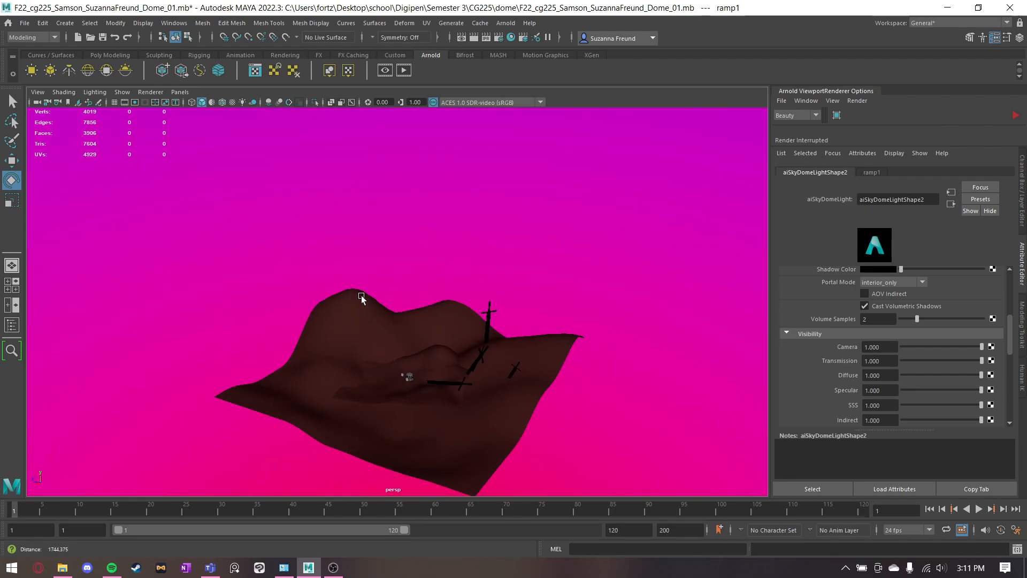
scroll(361, 297, up, 5)
alt+drag(594, 277, 466, 234)
alt+right_drag(467, 233, 803, 345)
Delete the ramp-colored skydome light from the scene
alt+middle_drag(395, 292, 399, 155)
alt+middle_drag(430, 428, 438, 255)
scroll(438, 255, up, 2)
mouse_move(439, 214)
alt+mouse_down()
mouse_move(425, 242)
mouse_move(438, 208)
alt+mouse_up()
alt+middle_drag(438, 209, 426, 333)
scroll(431, 265, down, 2)
scroll(460, 183, up, 1)
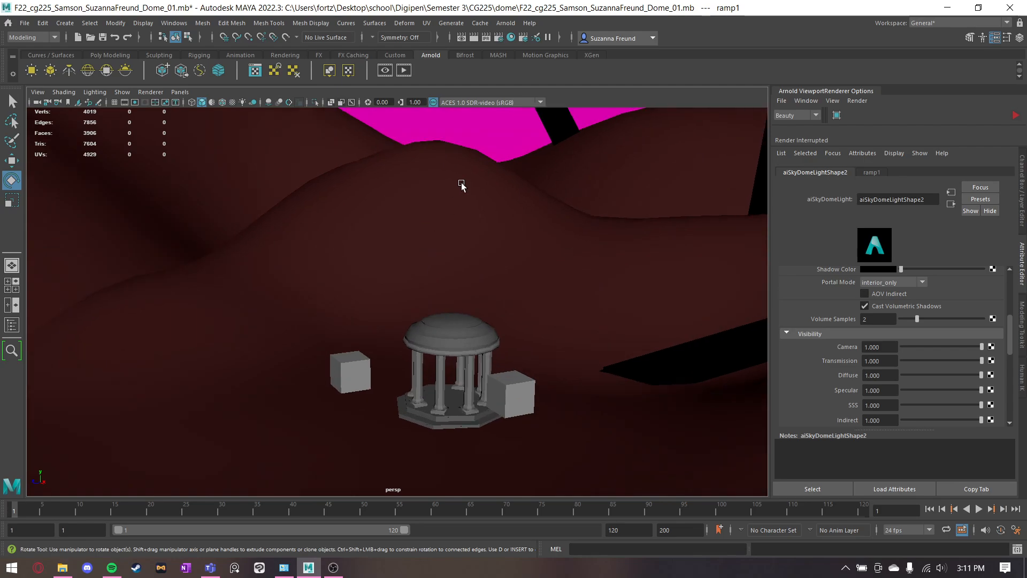
click(476, 134)
key(Delete)
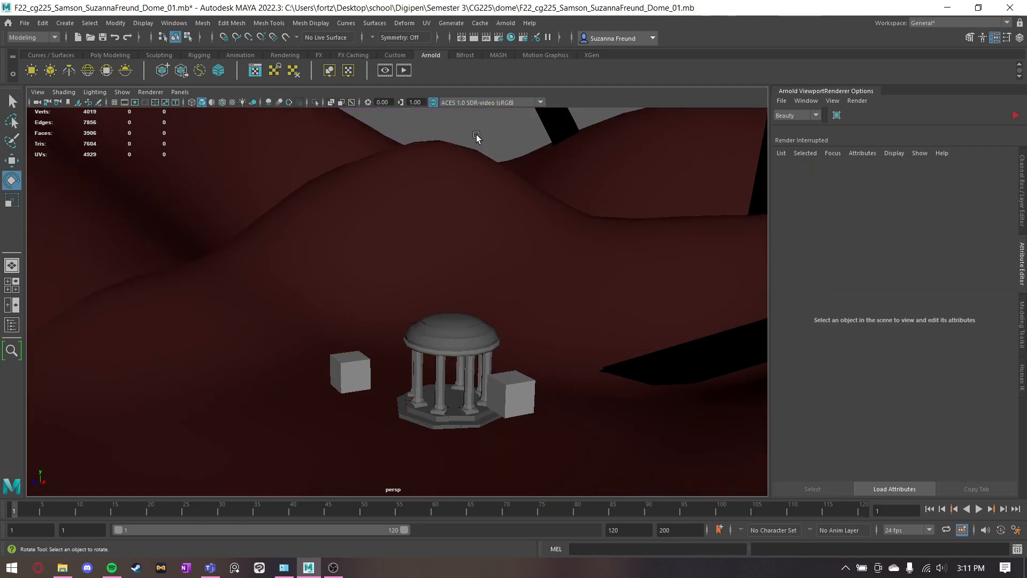
Convert the cube pCube29 beside the pavilion into an Arnold mesh light
scroll(448, 263, up, 3)
alt+middle_drag(439, 358, 439, 324)
click(332, 375)
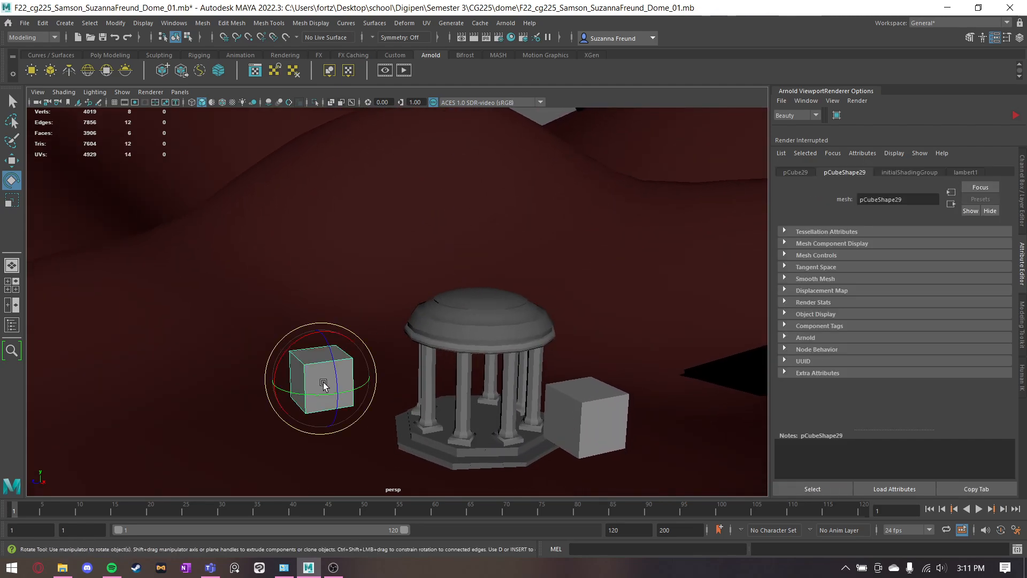
key(f)
scroll(499, 324, down, 2)
key(q)
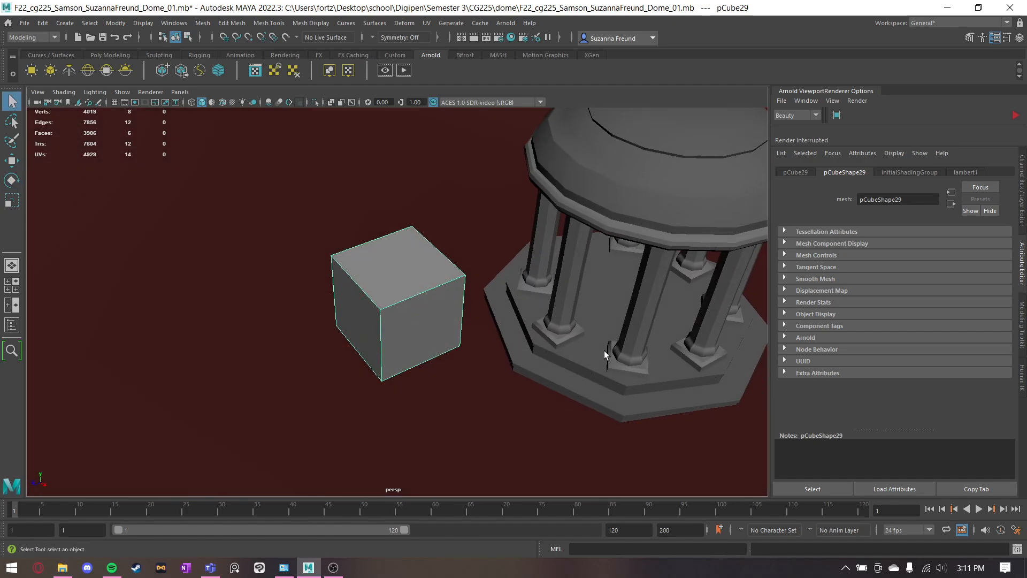
alt+drag(608, 356, 575, 349)
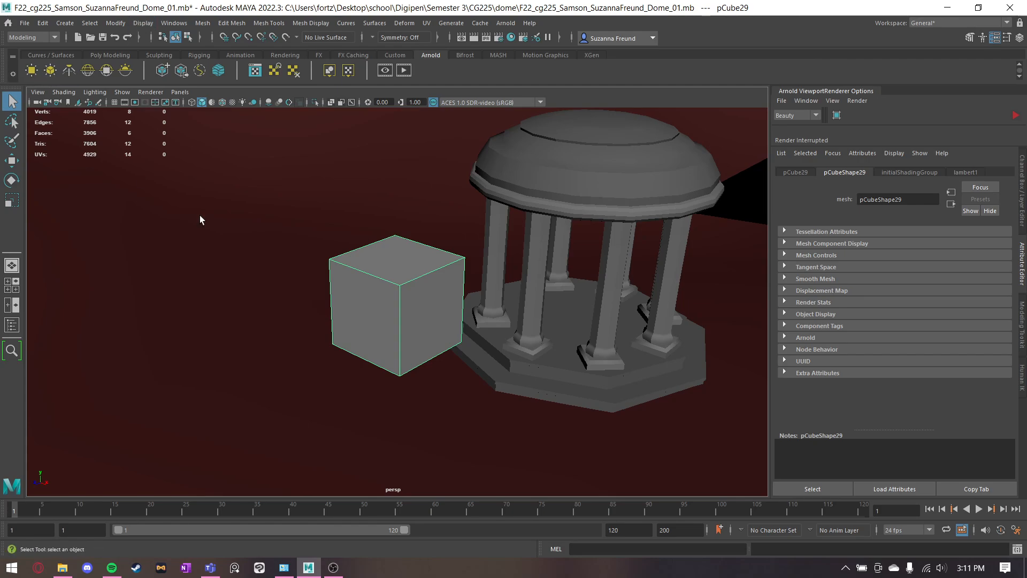
click(49, 72)
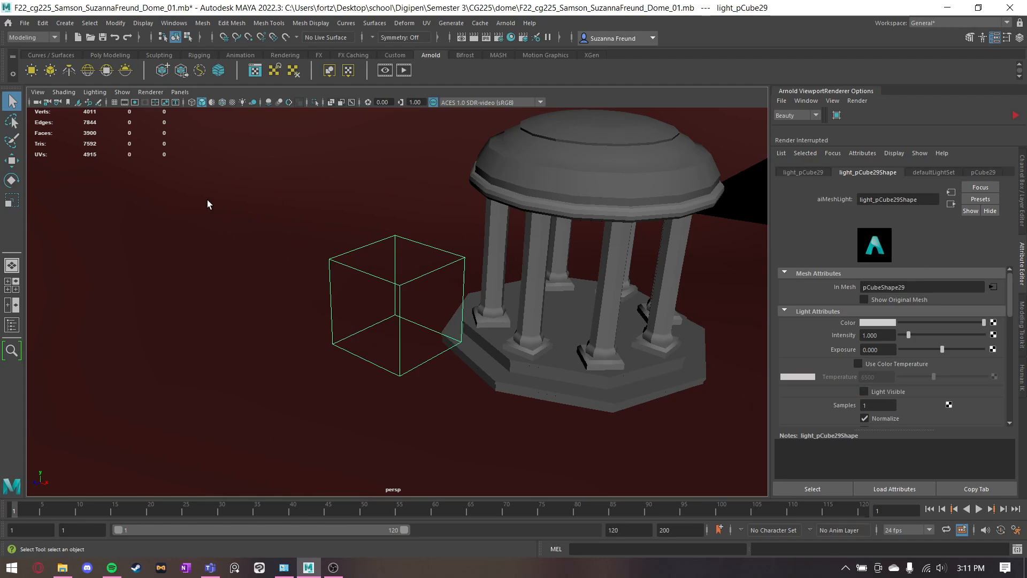
Deselect the mesh light, briefly run the Arnold viewport render to check its lighting, and stop it
click(401, 311)
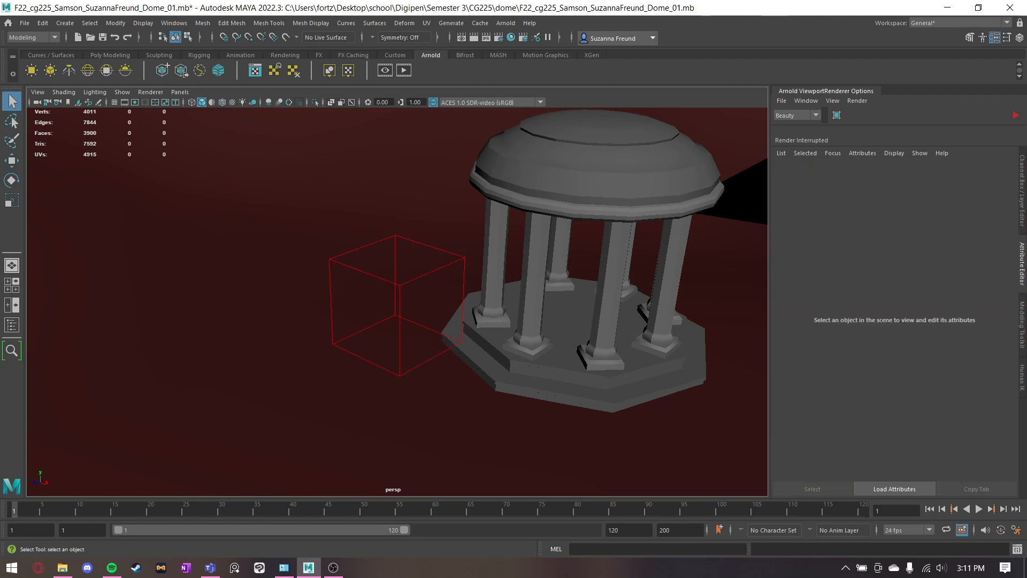
click(1016, 115)
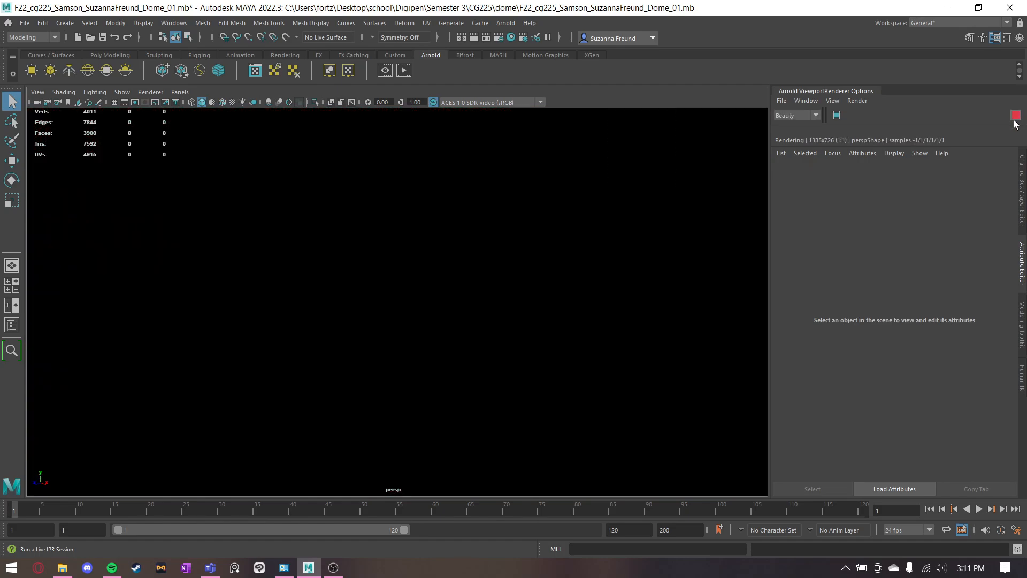
click(1015, 117)
Set the mesh light's Intensity to 3.442 and Exposure to 2.237, and restart the Arnold viewport render
click(395, 291)
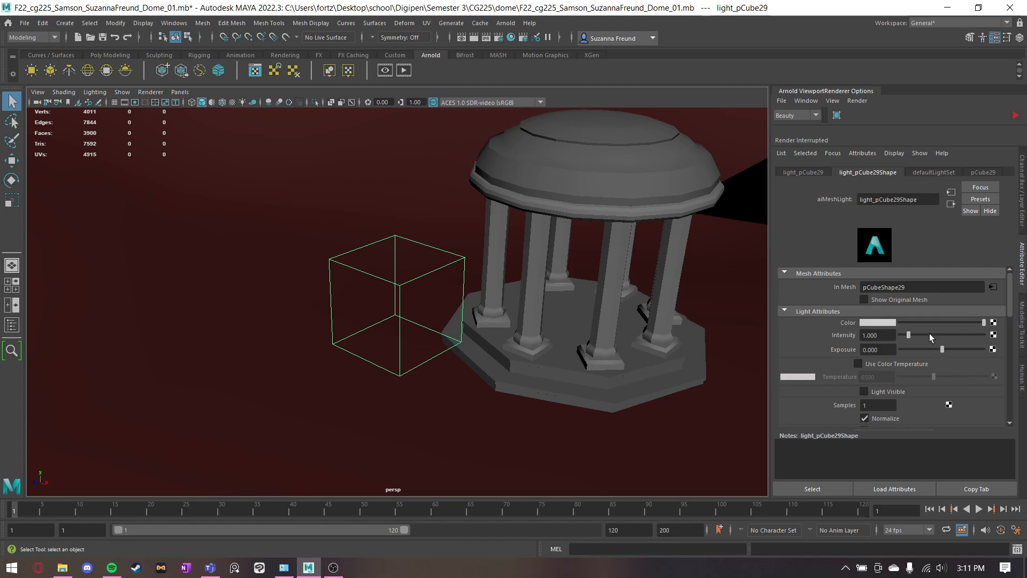
drag(915, 336, 929, 335)
click(1015, 115)
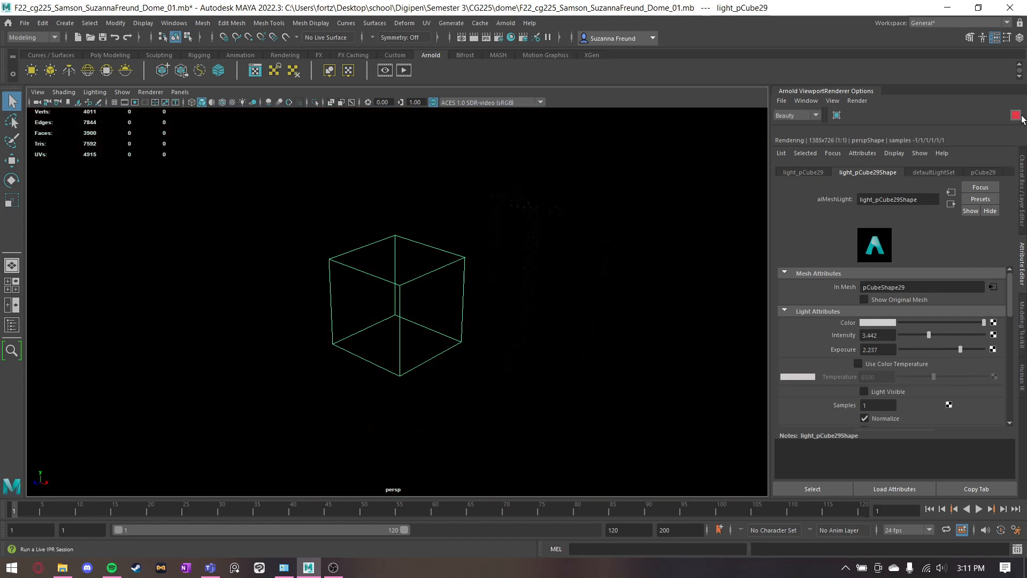
Try the mesh light's Light Visible and Show Original Mesh options
scroll(926, 383, down, 3)
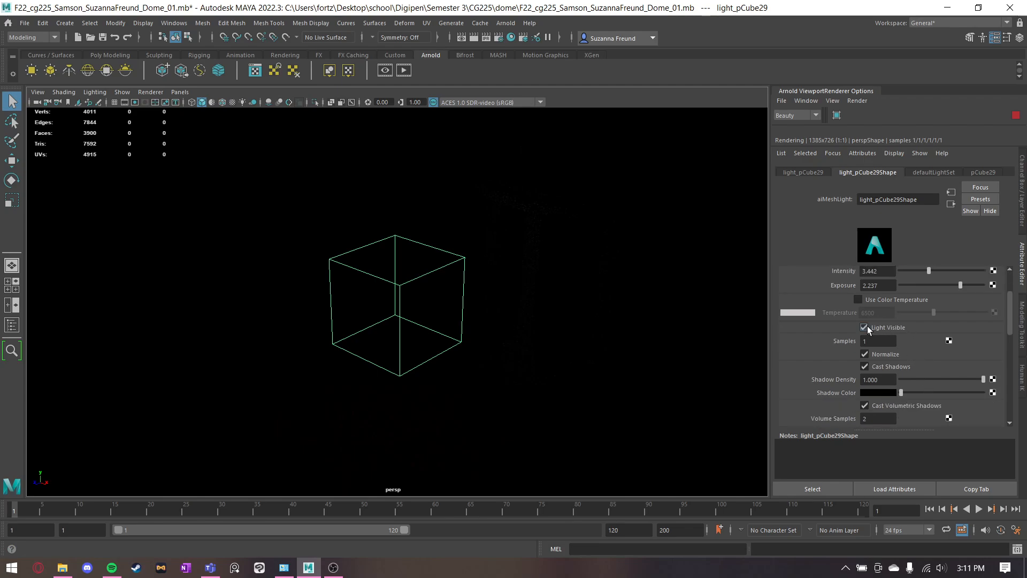
click(864, 326)
scroll(875, 332, down, 3)
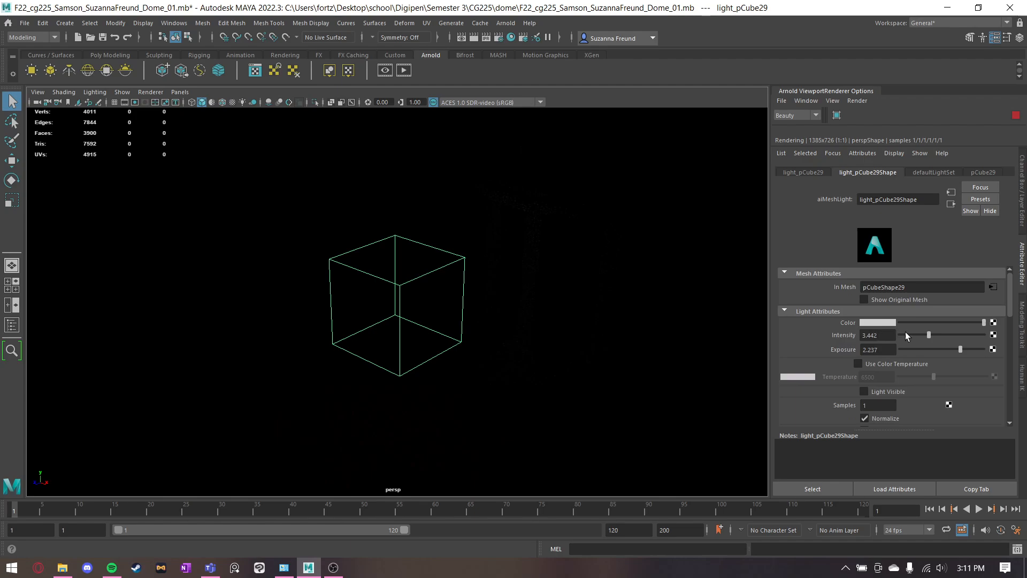
click(864, 300)
Set the mesh light's Intensity to 10 and Exposure to 5, and check its glow on the pavilion
drag(961, 349, 984, 335)
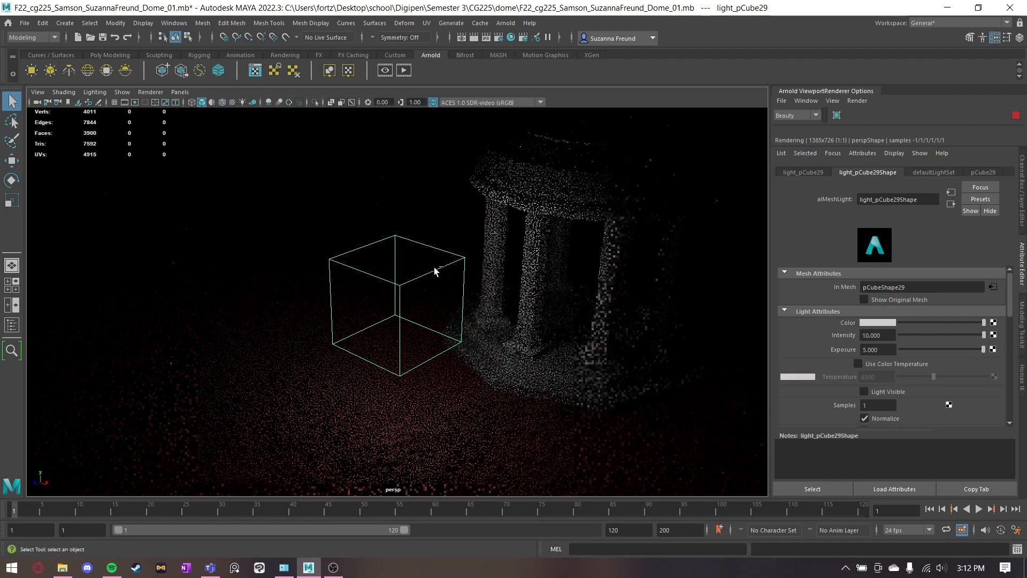
click(442, 309)
alt+drag(507, 351, 455, 334)
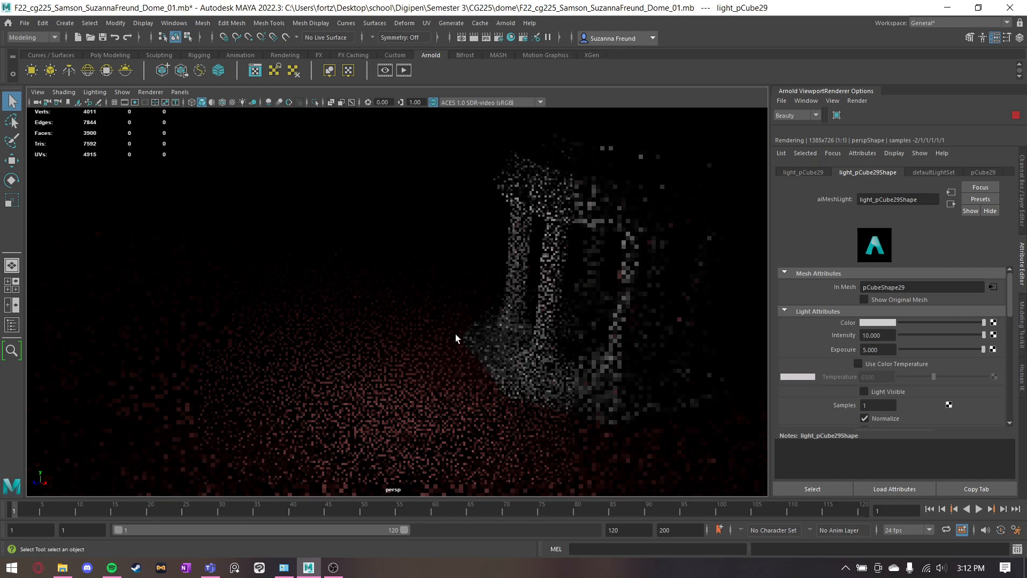
Reselect the mesh light, enable Light Visible so the cube shows in the render, and deselect it
click(399, 291)
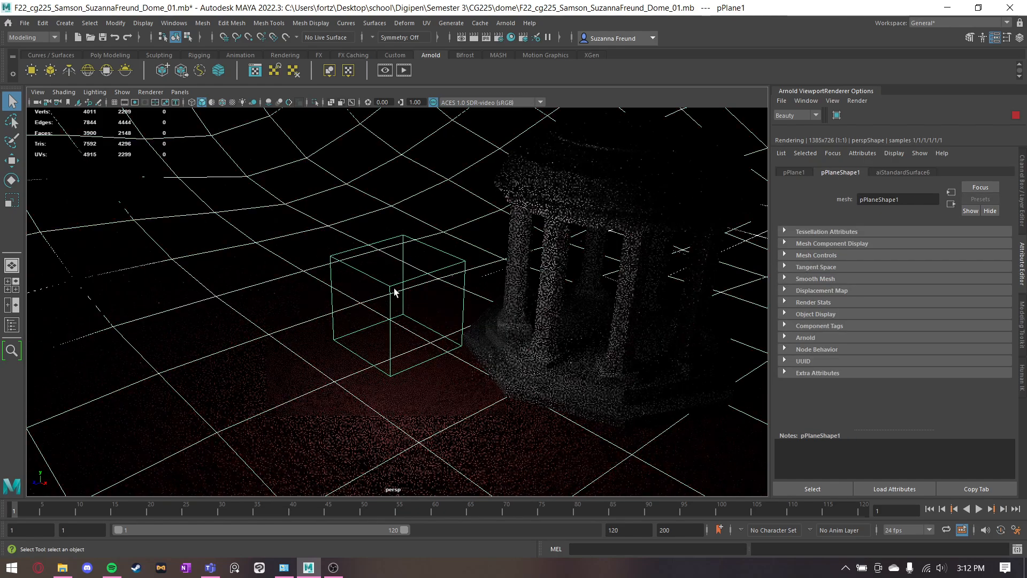
click(387, 287)
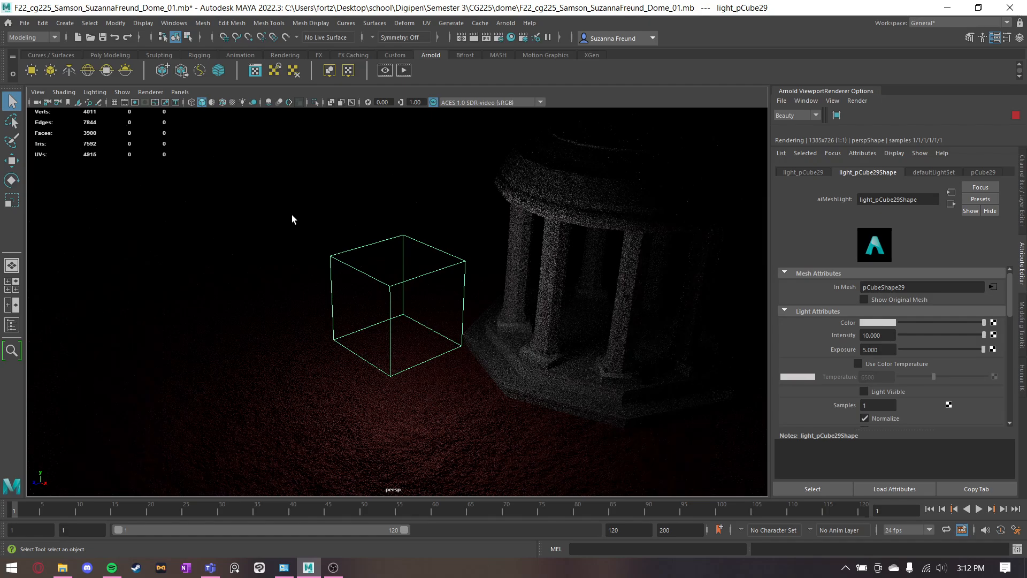
click(864, 391)
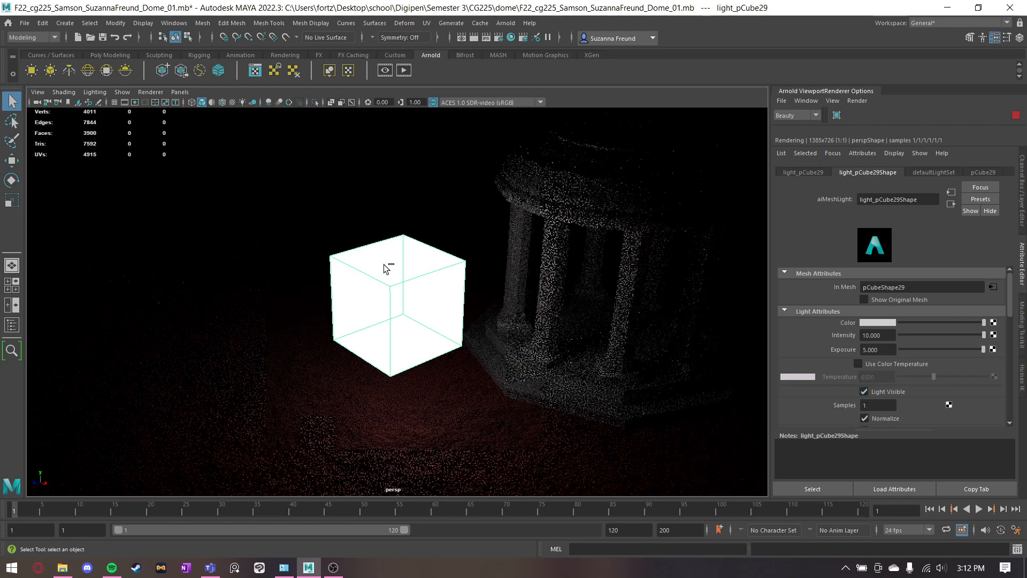
click(390, 296)
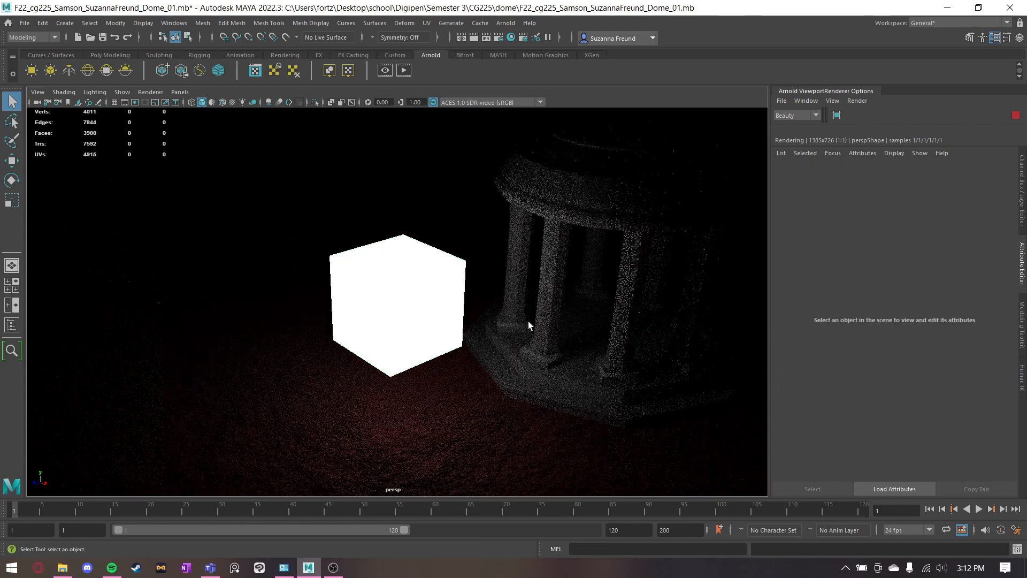
Stop the viewport render and assign a new aiStandardSurface material to the other cube, pCube28
click(1015, 116)
alt+drag(380, 356, 394, 310)
click(438, 277)
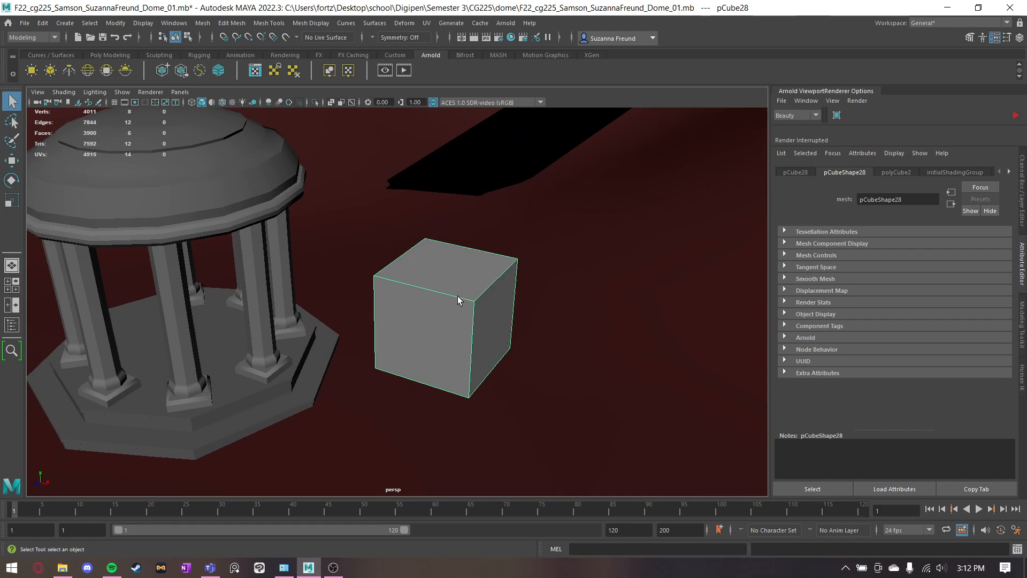
right_click(464, 304)
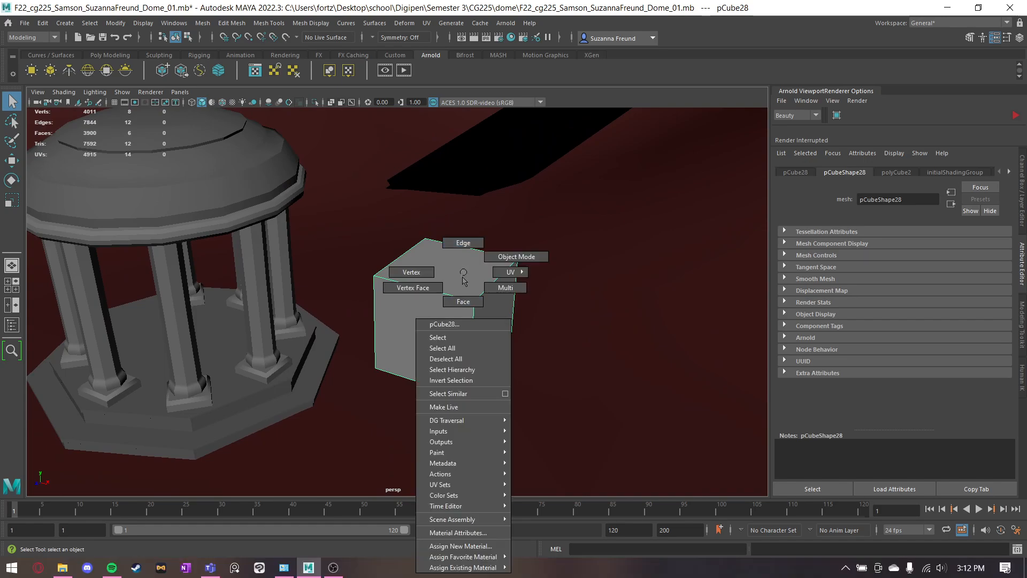
mouse_move(467, 557)
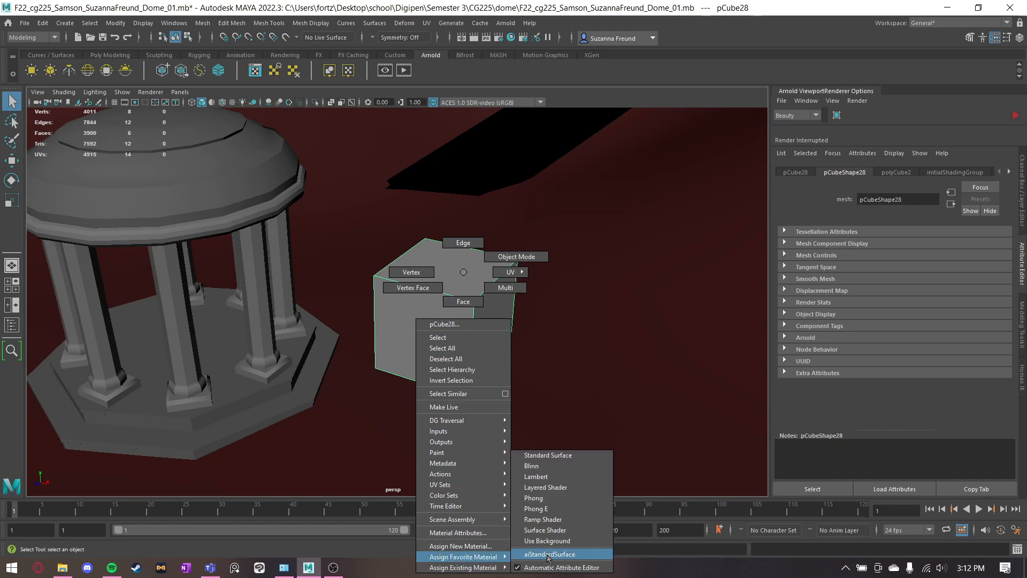
click(460, 545)
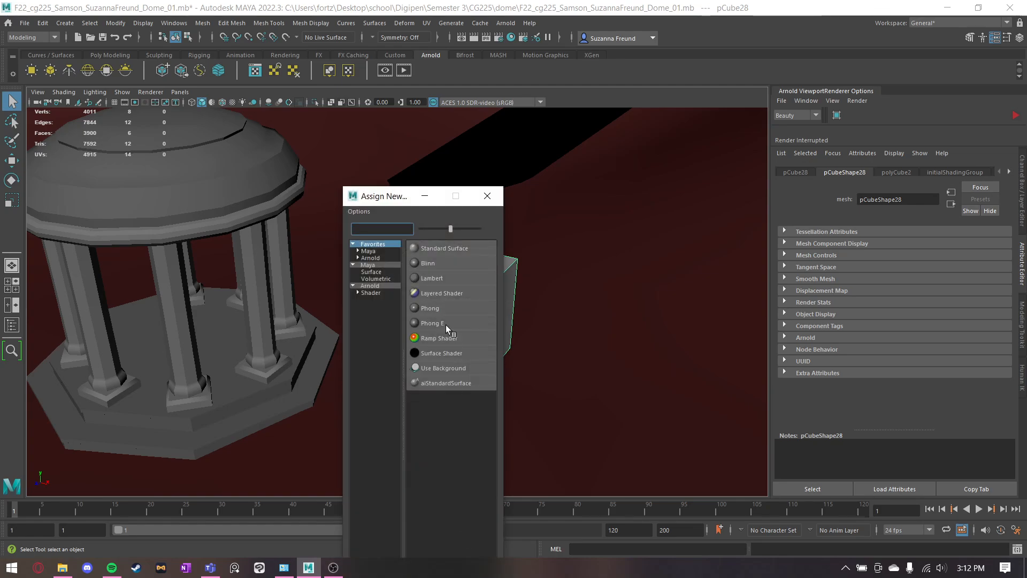
drag(393, 197, 590, 126)
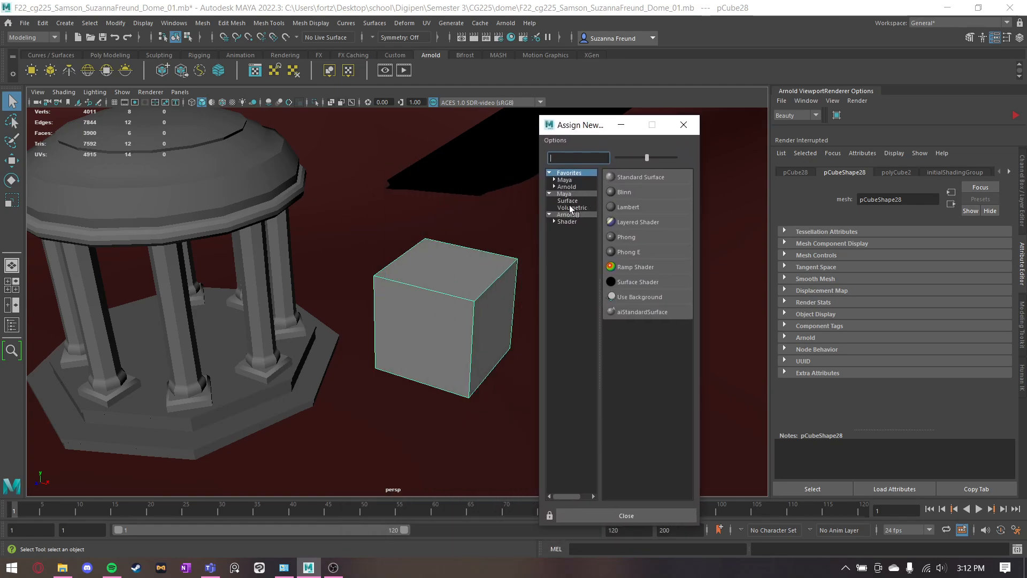
click(567, 222)
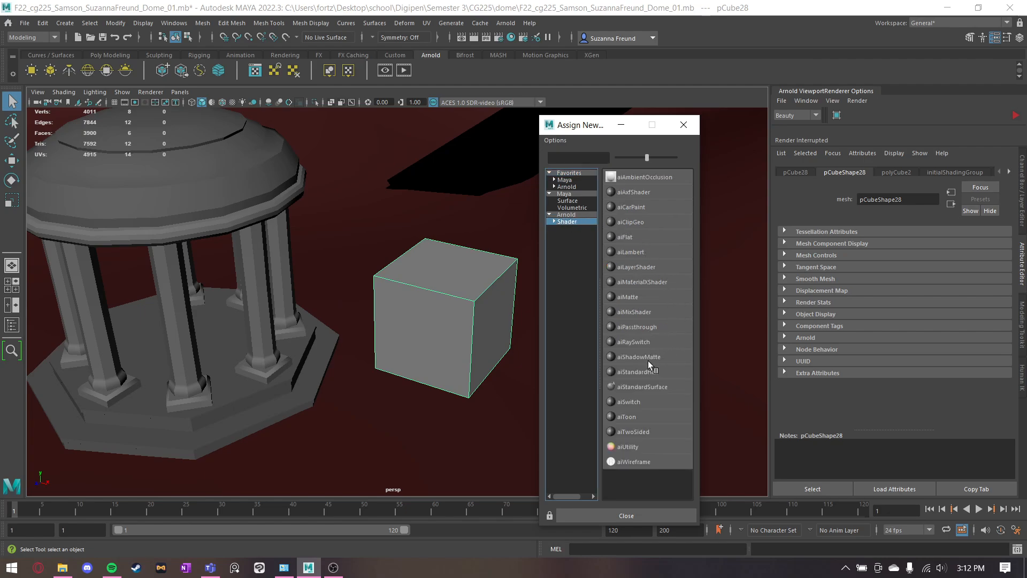
click(625, 390)
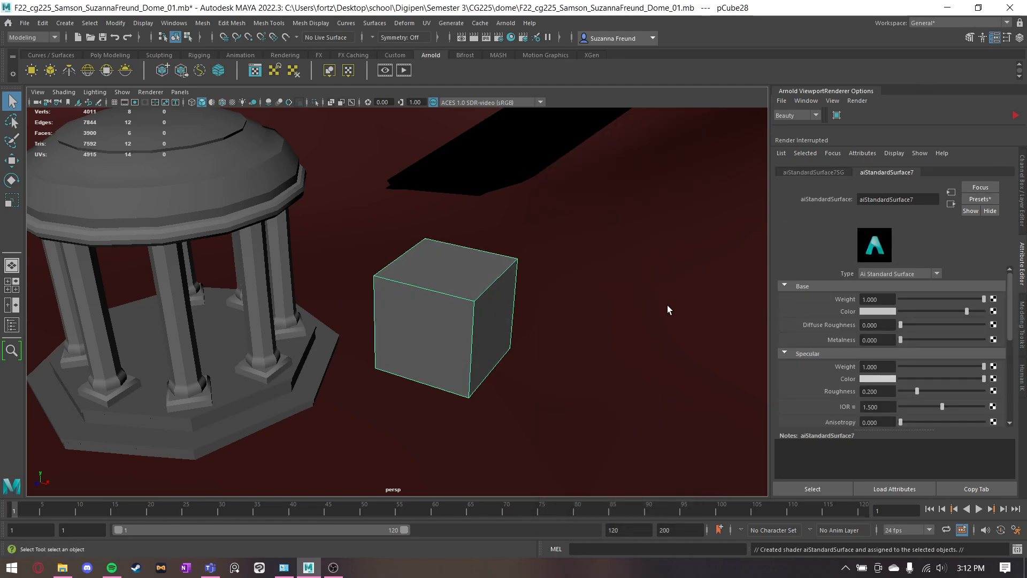
Set the Emission Weight of the cube's aiStandardSurface7 material to 1
scroll(958, 354, down, 5)
scroll(851, 329, down, 3)
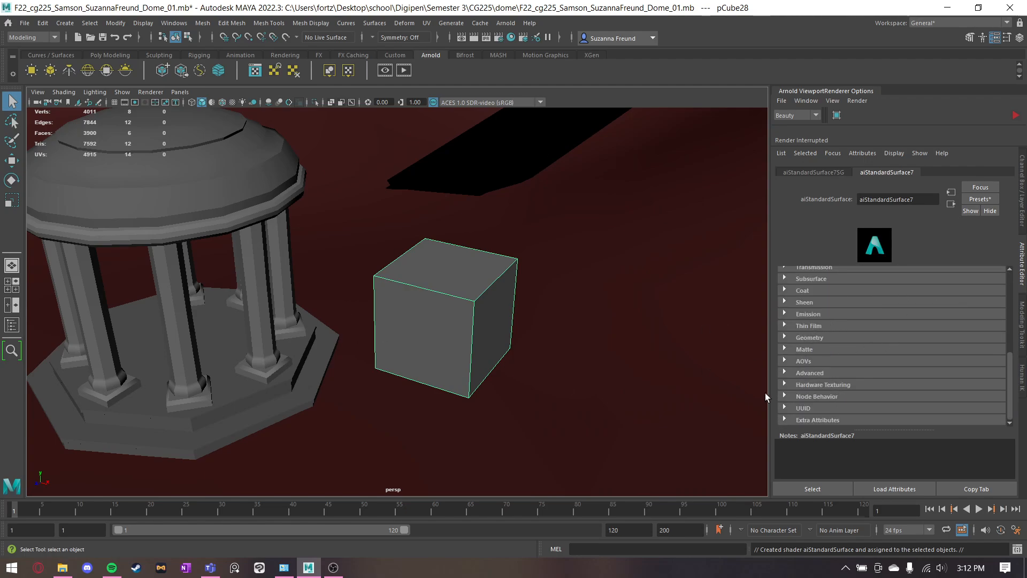
alt+drag(623, 305, 517, 265)
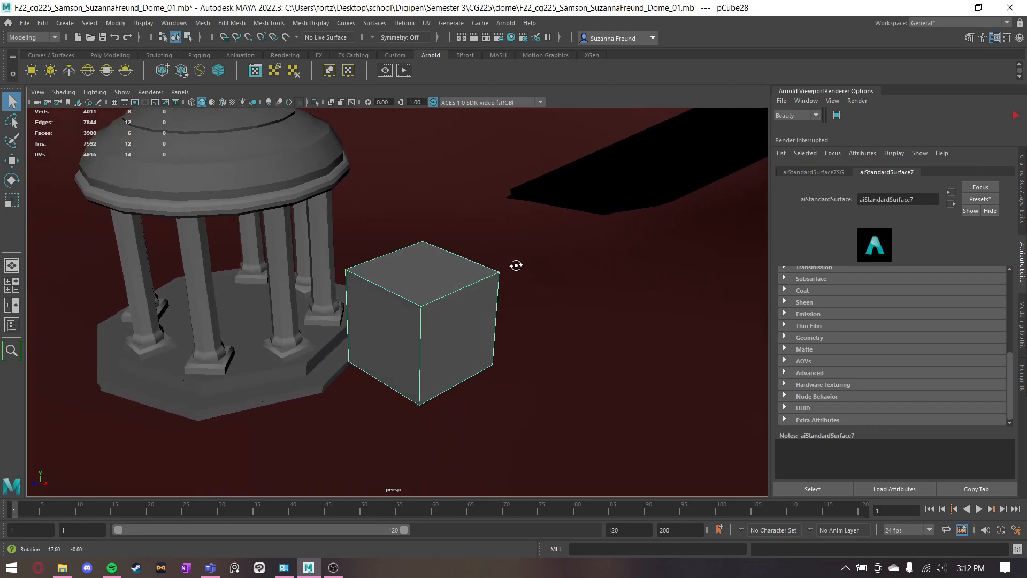
alt+drag(530, 332, 531, 322)
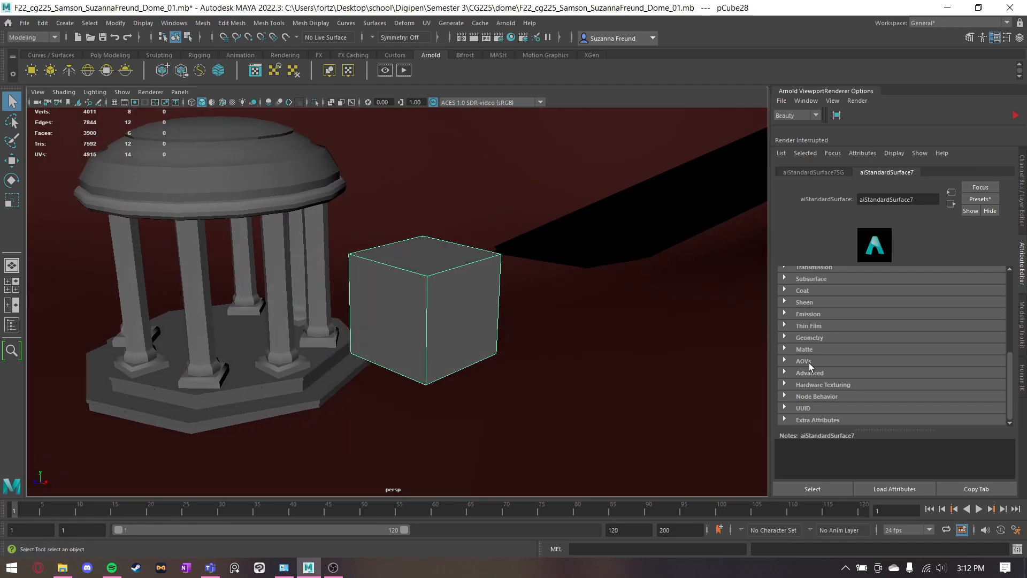
click(786, 316)
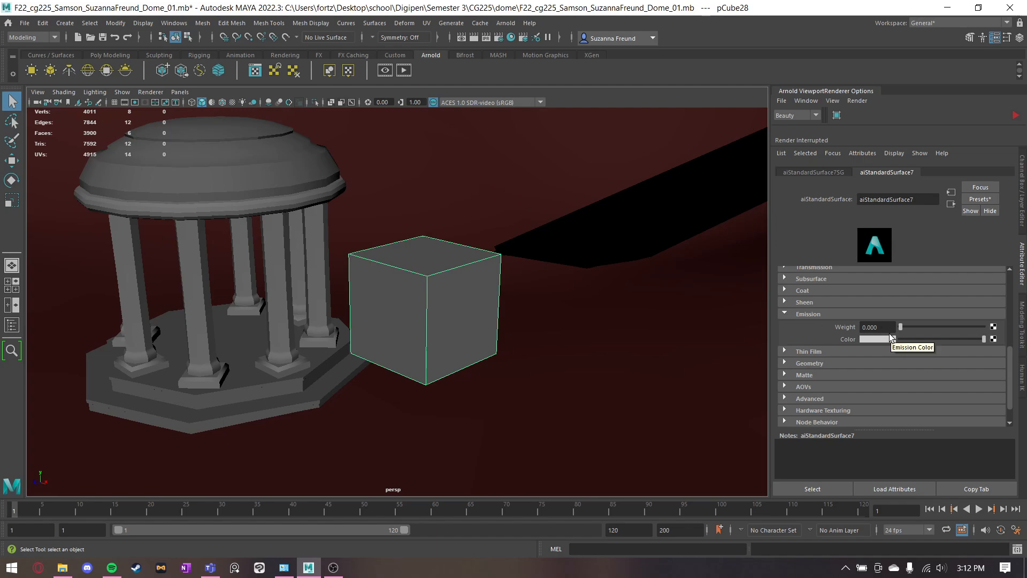
scroll(891, 337, up, 3)
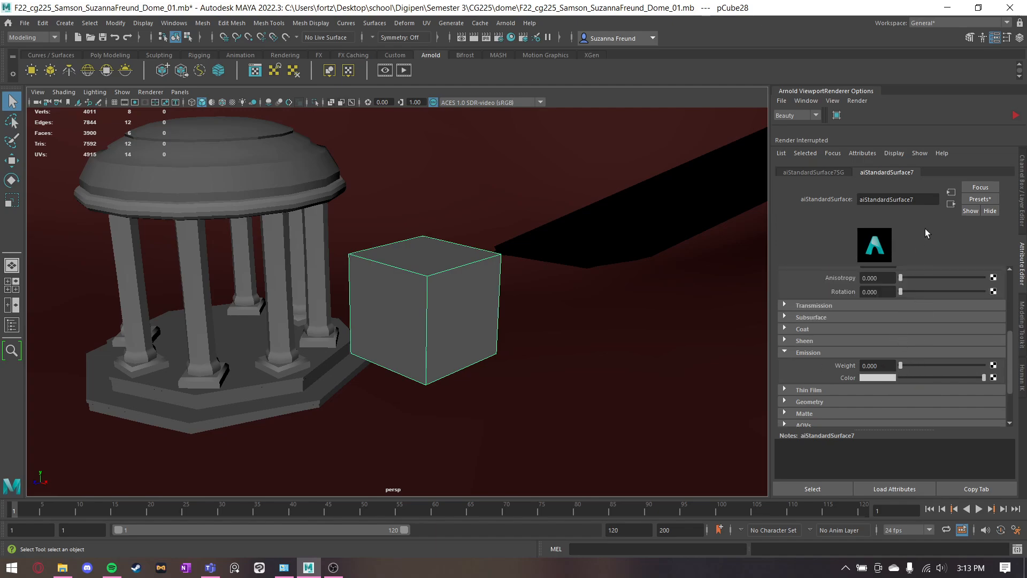
drag(901, 365, 1023, 363)
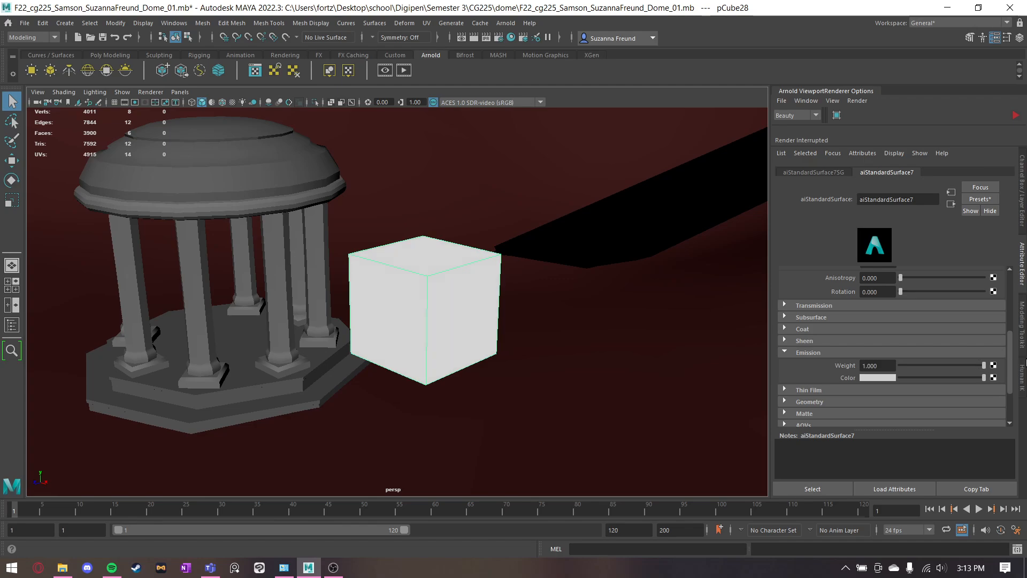
Start the viewport render and examine the emissive cube's light on the pavilion from a closer angle
click(1016, 116)
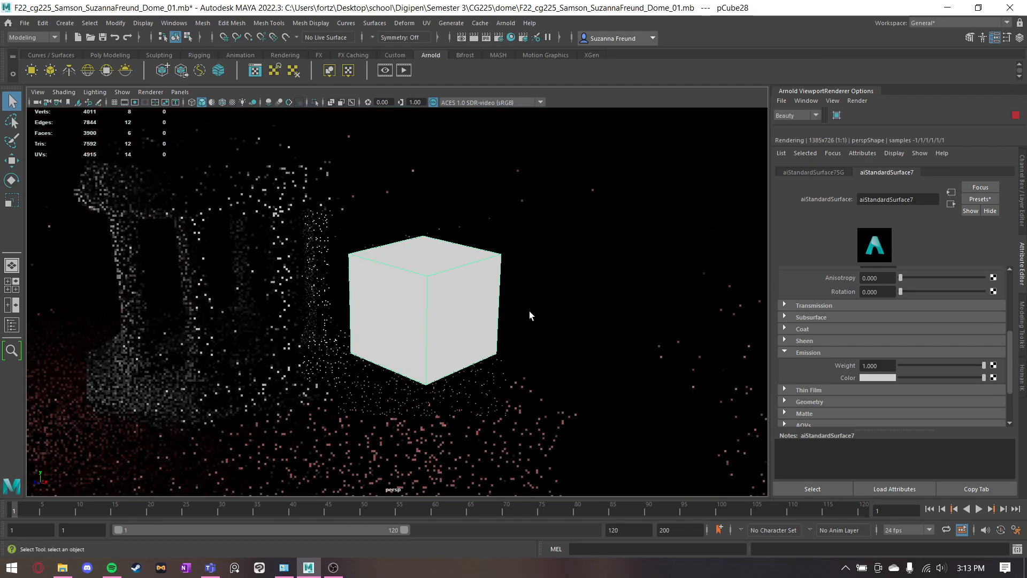
alt+drag(529, 314, 588, 337)
alt+middle_drag(294, 410, 402, 336)
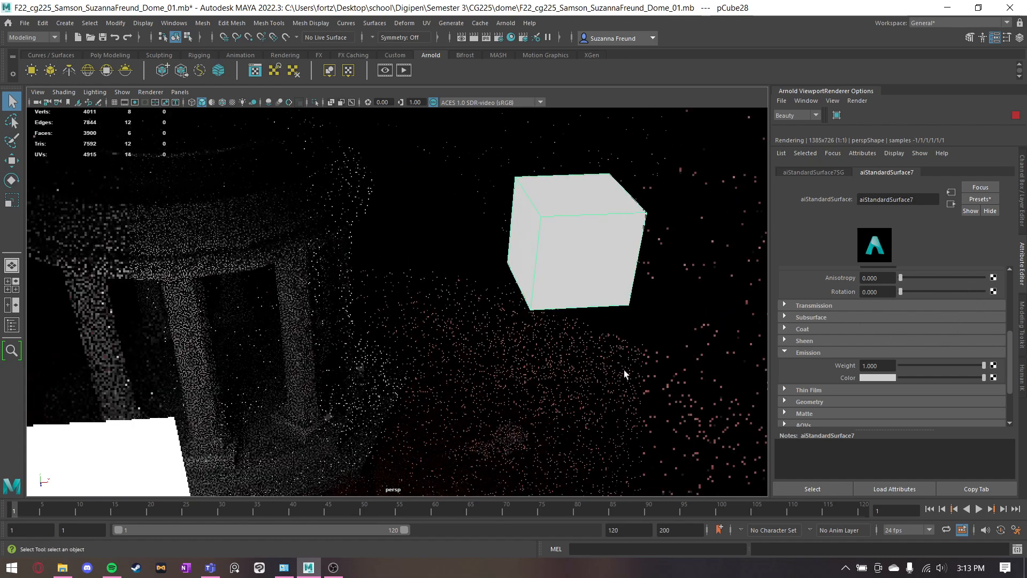
Try a lower Emission Weight on the cube's material, and undo the change
drag(982, 366, 875, 375)
key(ctrl+z)
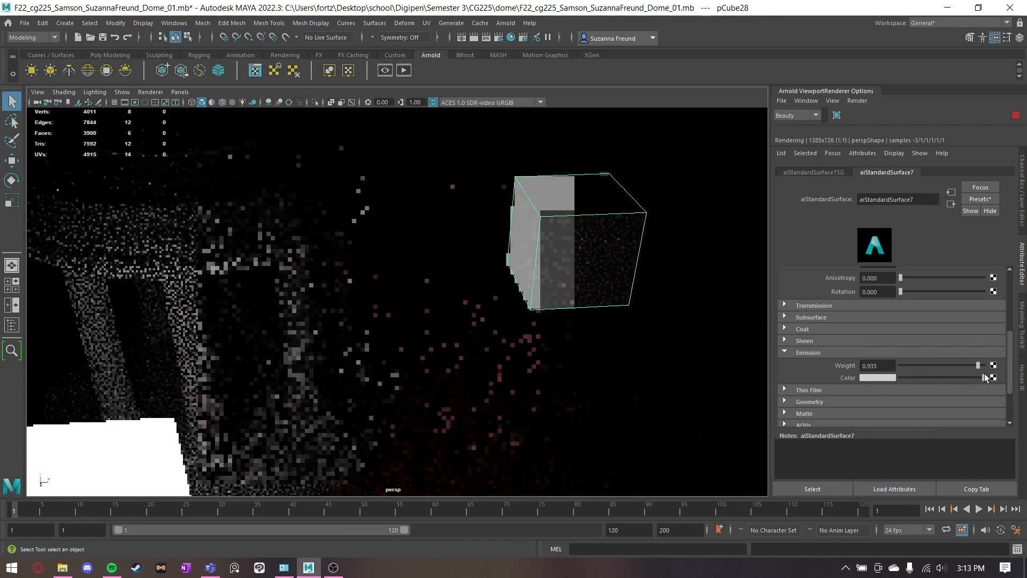
key(ctrl+z)
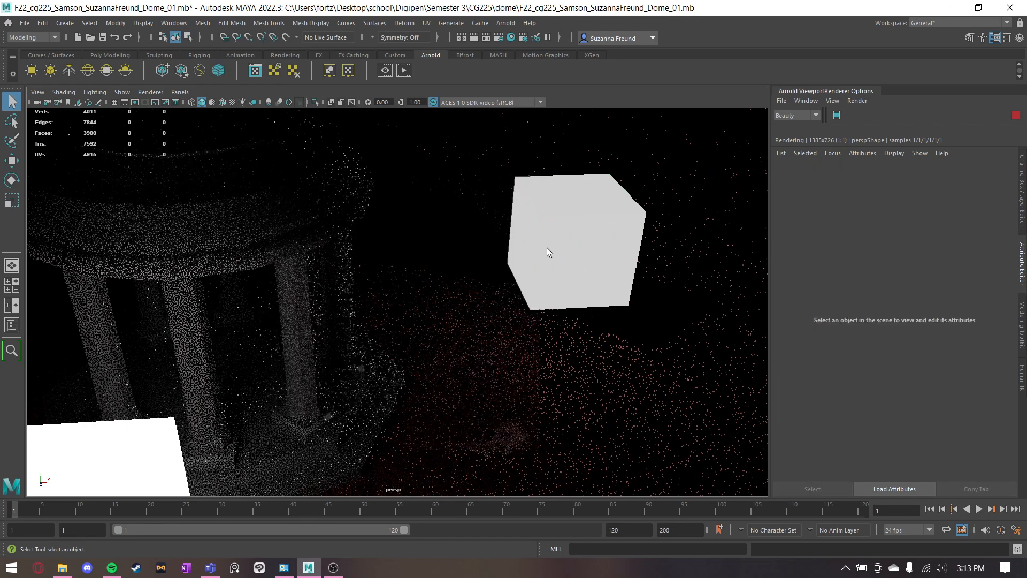
Select the mesh light light_pCube29 beside the pavilion and delete it
click(176, 470)
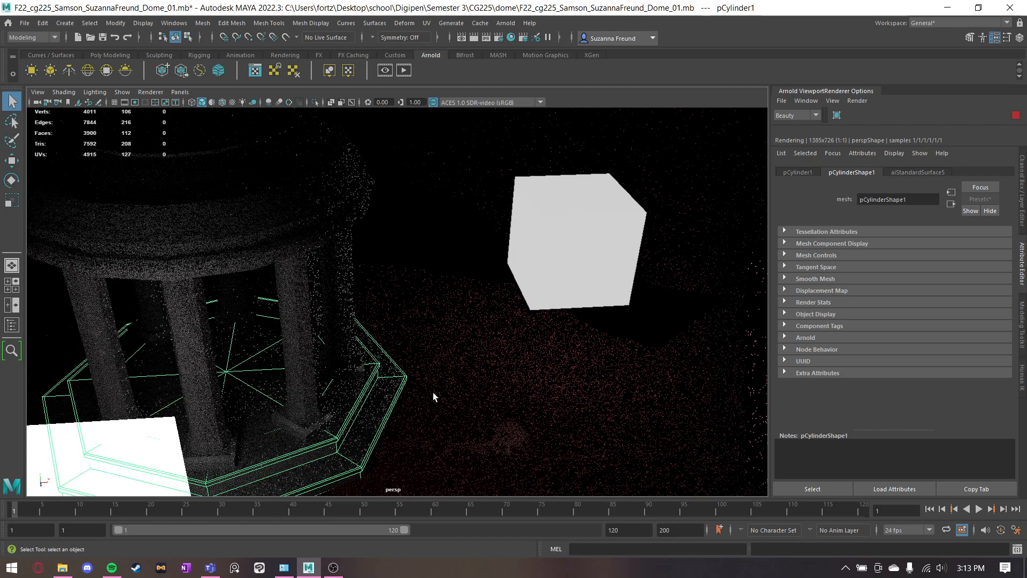
alt+drag(397, 391, 161, 278)
click(160, 279)
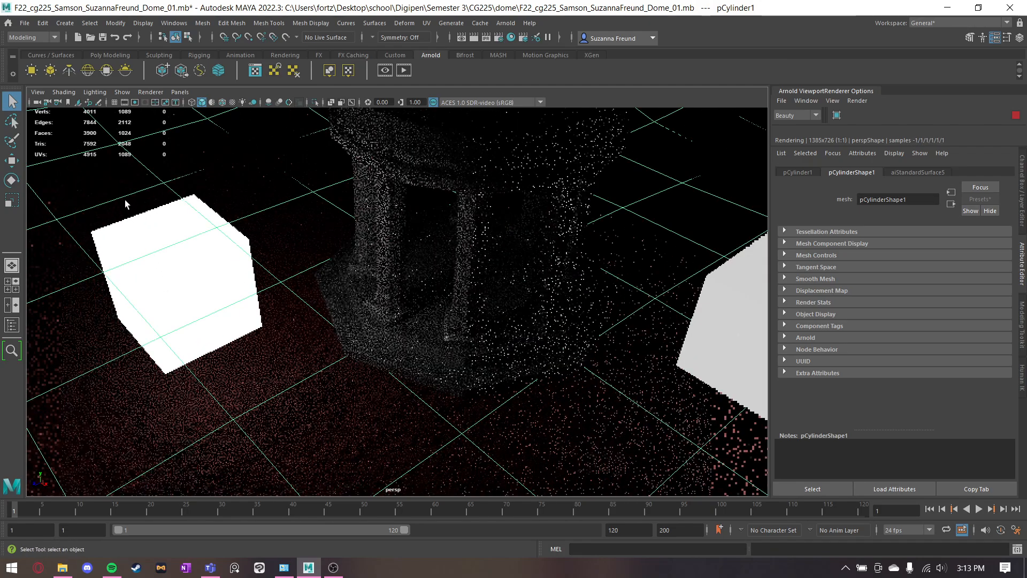
shift+click(183, 295)
ctrl+click(250, 205)
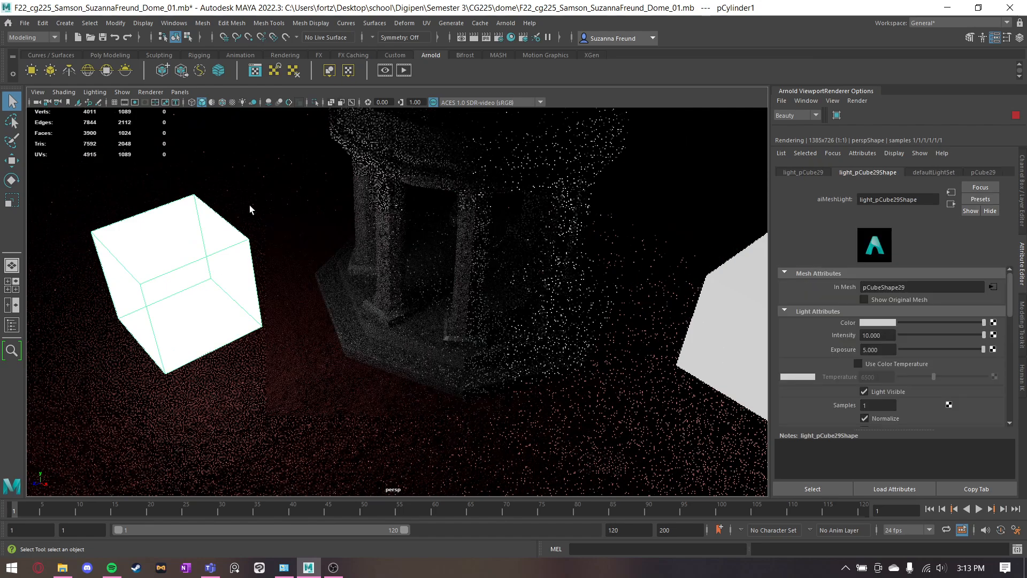
key(Delete)
Reselect pCube28, set its material's Emission Color to saturated red, and deselect the cube to check the red glow
alt+drag(447, 301, 599, 217)
click(573, 198)
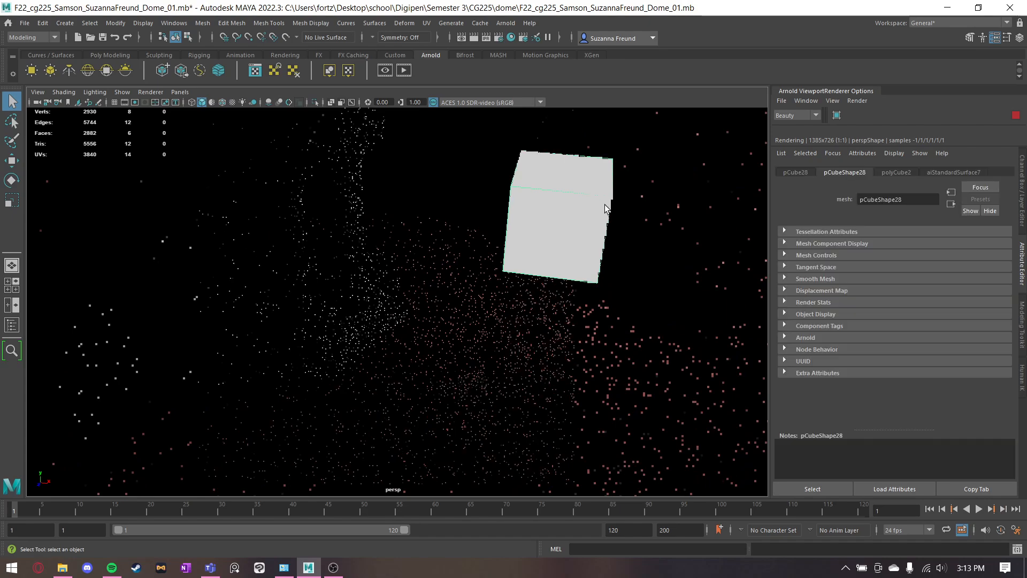
click(954, 172)
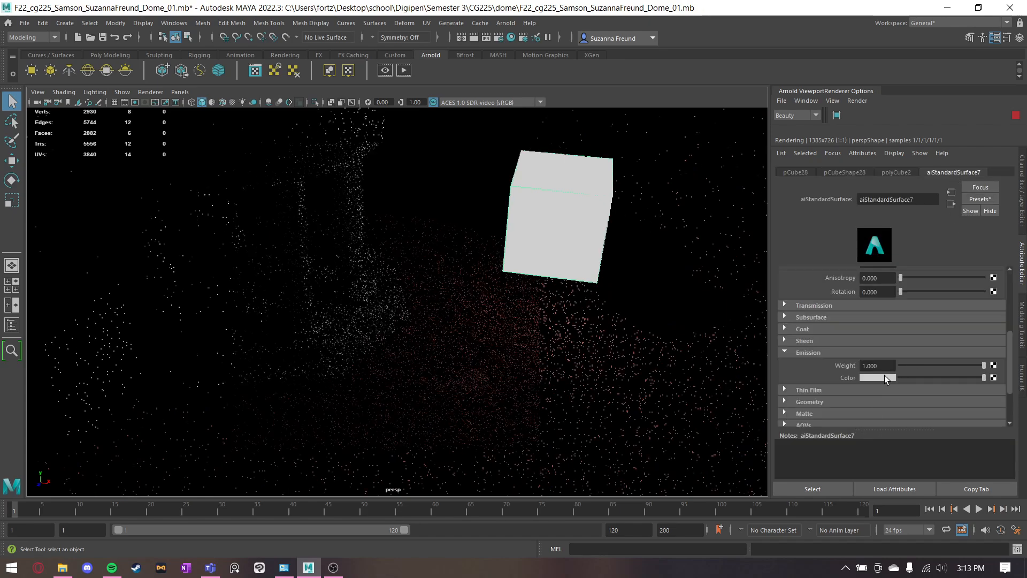
scroll(892, 329, down, 3)
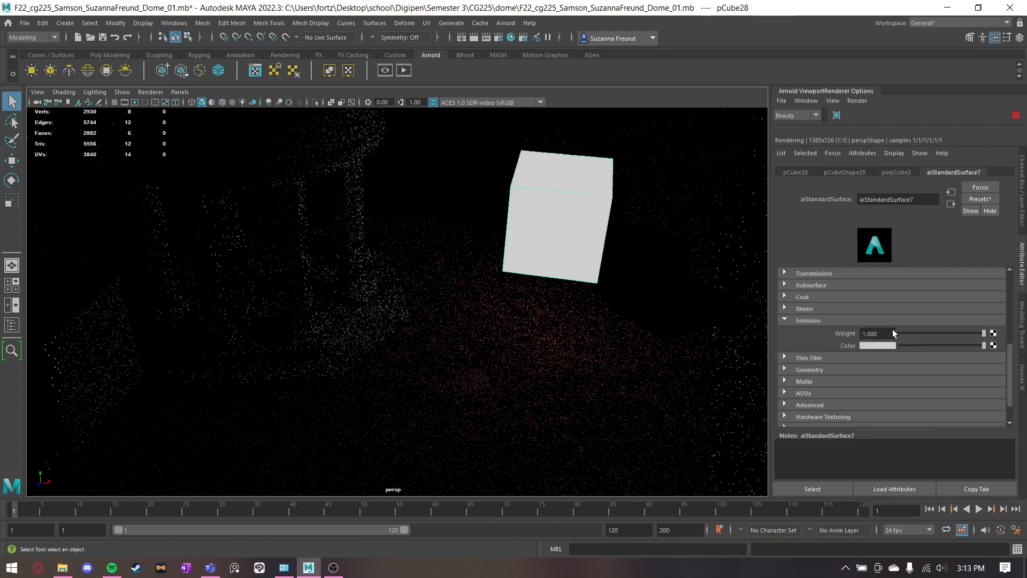
scroll(892, 329, up, 3)
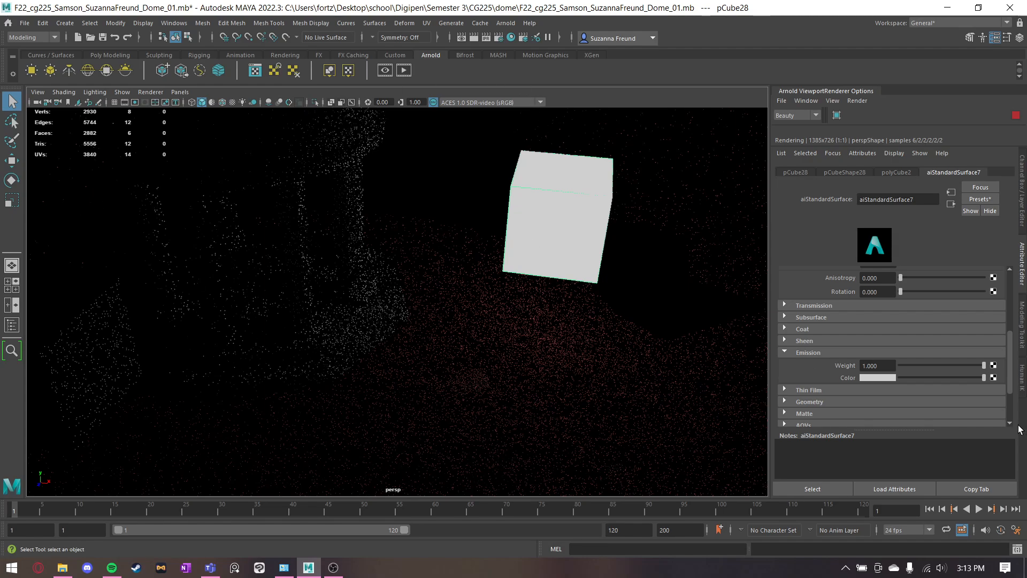
click(891, 377)
click(912, 423)
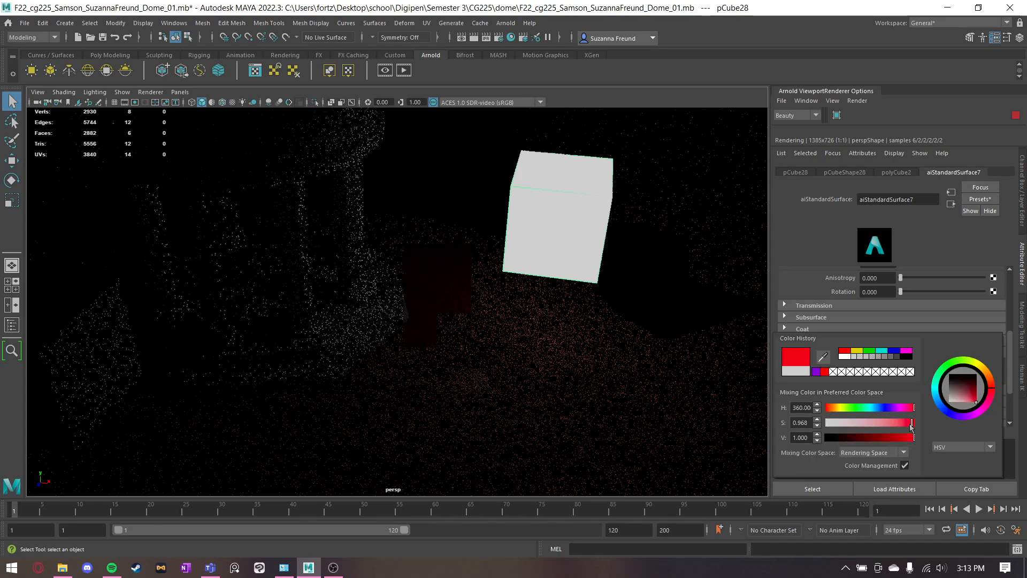
ctrl+drag(563, 187, 634, 255)
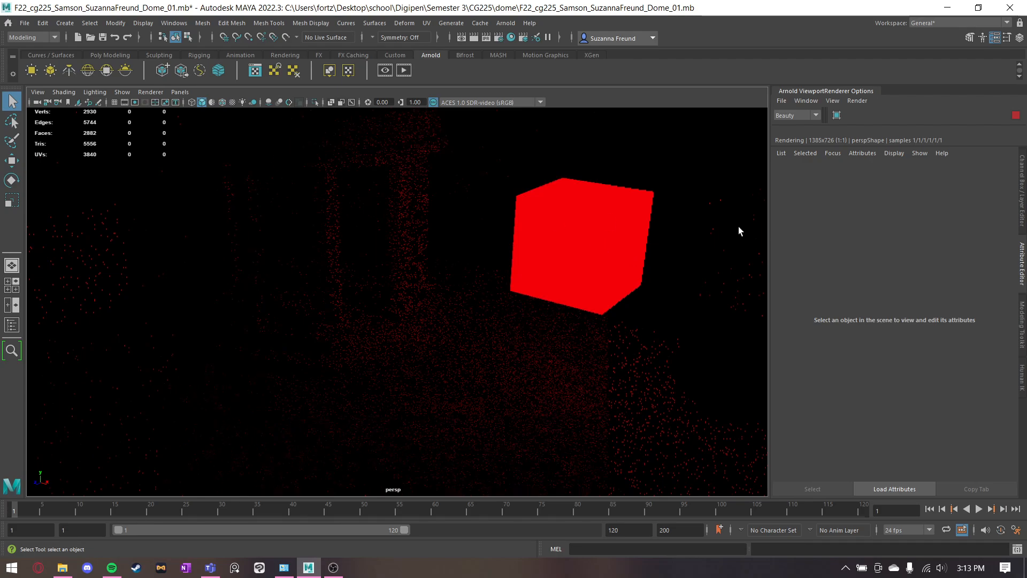
Stop the viewport render, frame the whole pavilion, and create a Maya directional light
click(1016, 115)
mouse_move(508, 224)
alt+mouse_down()
mouse_move(601, 269)
mouse_move(524, 252)
alt+mouse_up()
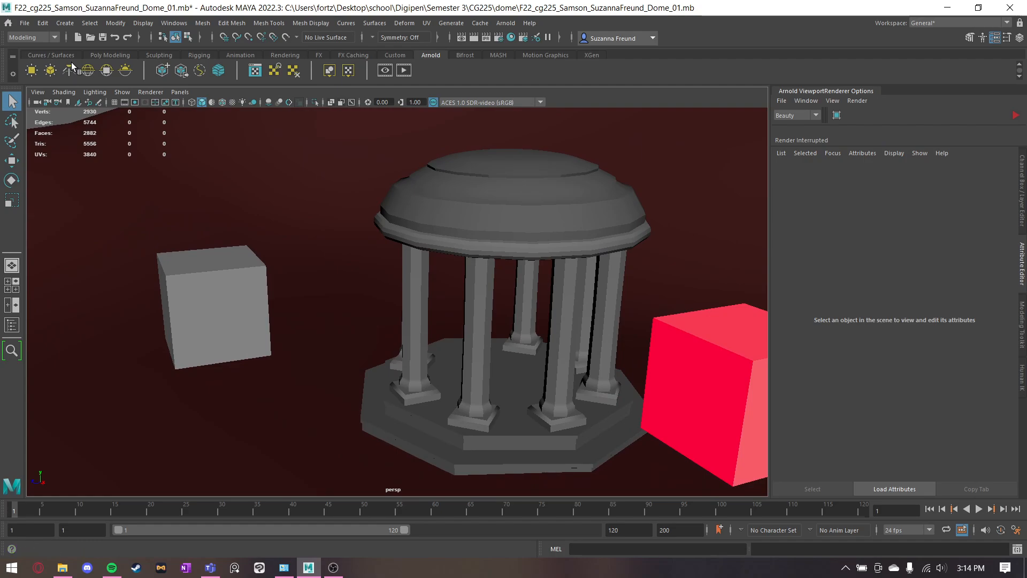
alt+drag(492, 219, 471, 214)
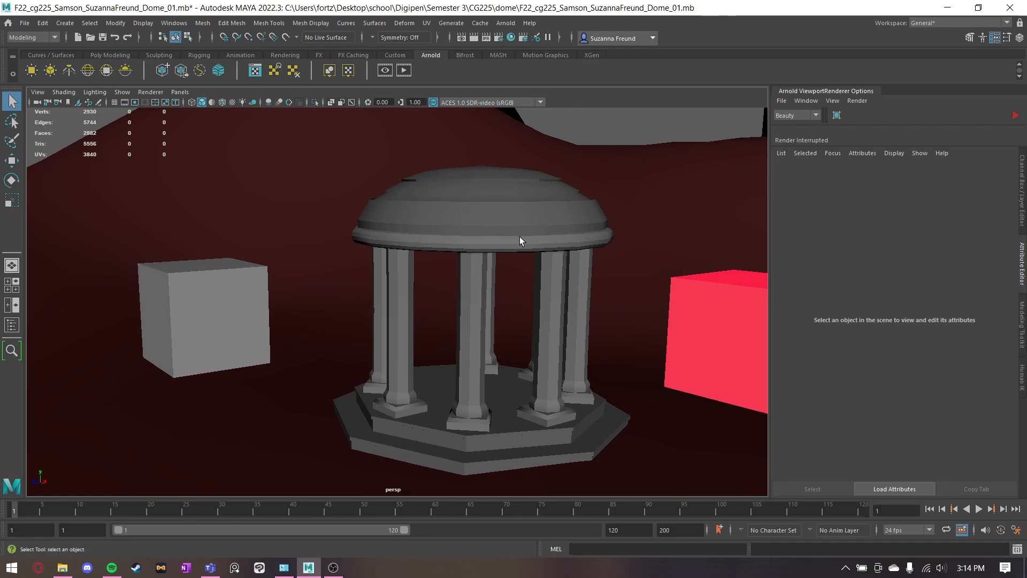
alt+drag(520, 237, 525, 241)
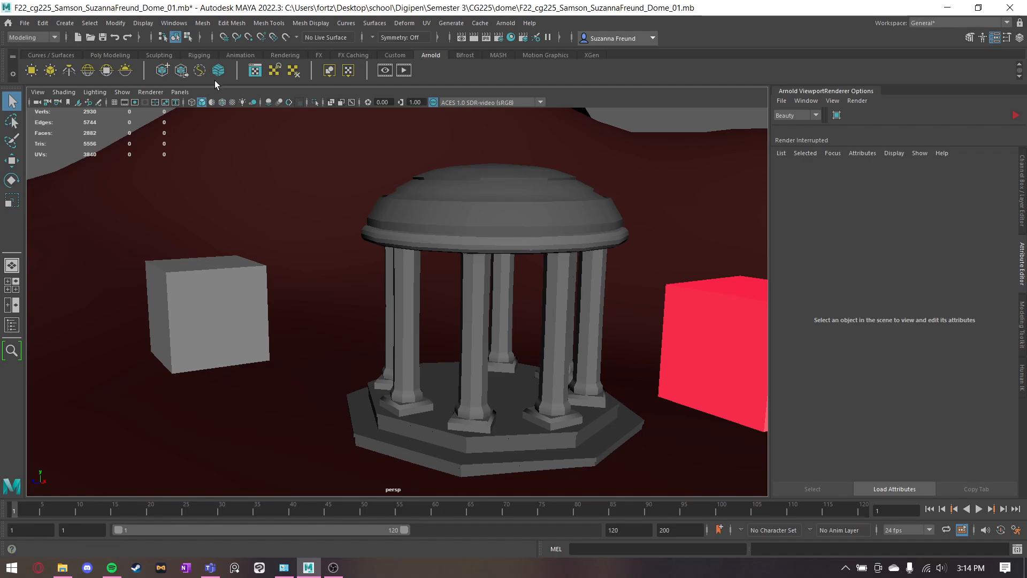
click(65, 23)
click(64, 24)
click(66, 24)
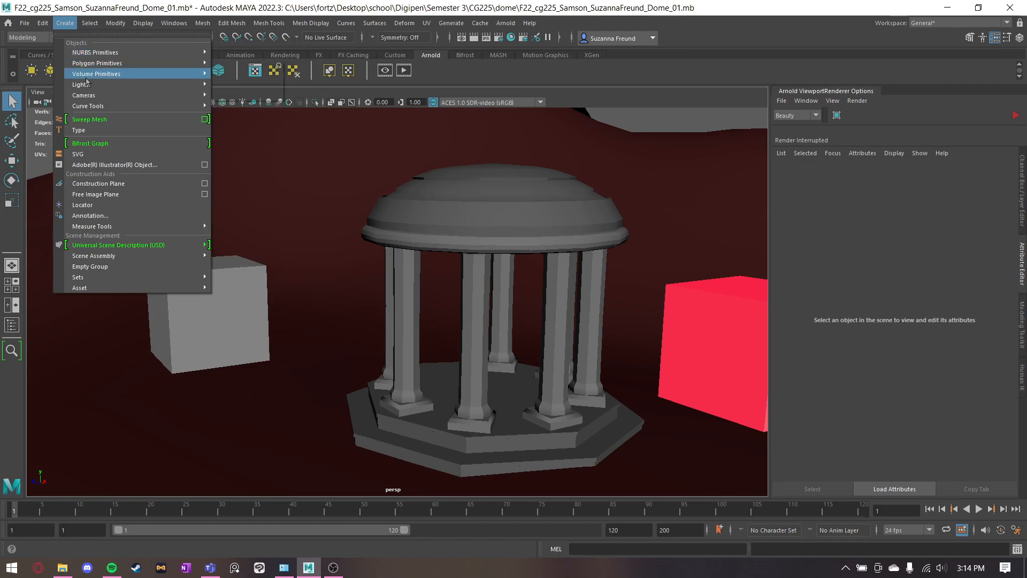
mouse_move(87, 88)
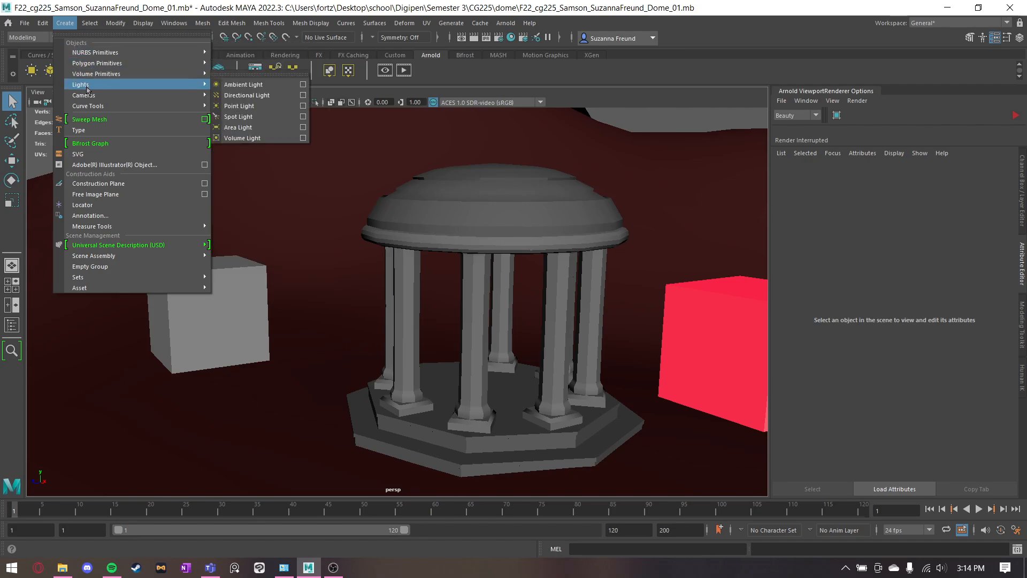
click(246, 95)
Move the directional light up above the gray cube and rotate it to shine down toward the pavilion
key(w)
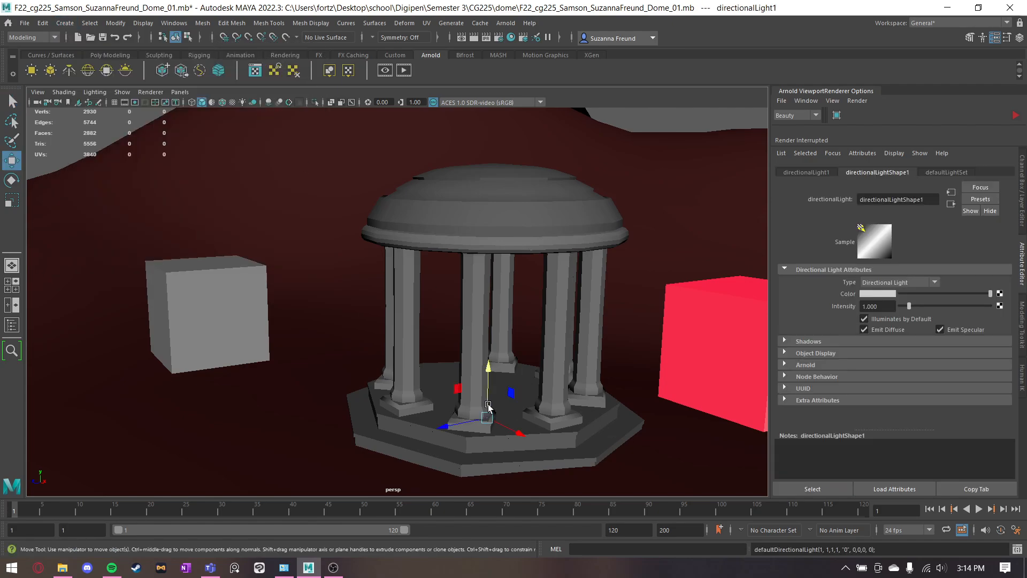
drag(457, 389, 259, 166)
alt+drag(303, 192, 555, 348)
alt+drag(616, 401, 583, 373)
key(e)
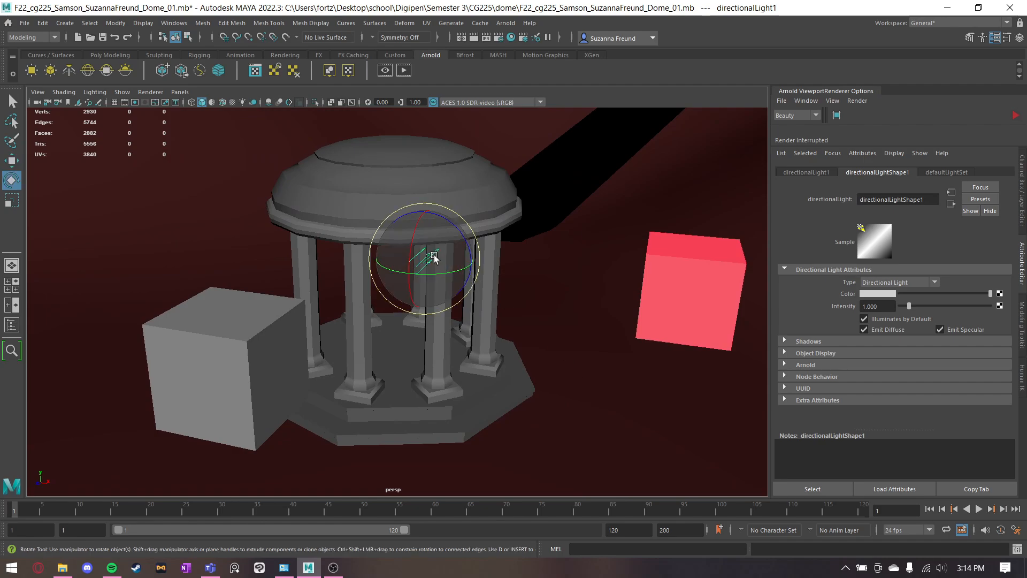
drag(434, 256, 434, 236)
alt+drag(576, 271, 484, 252)
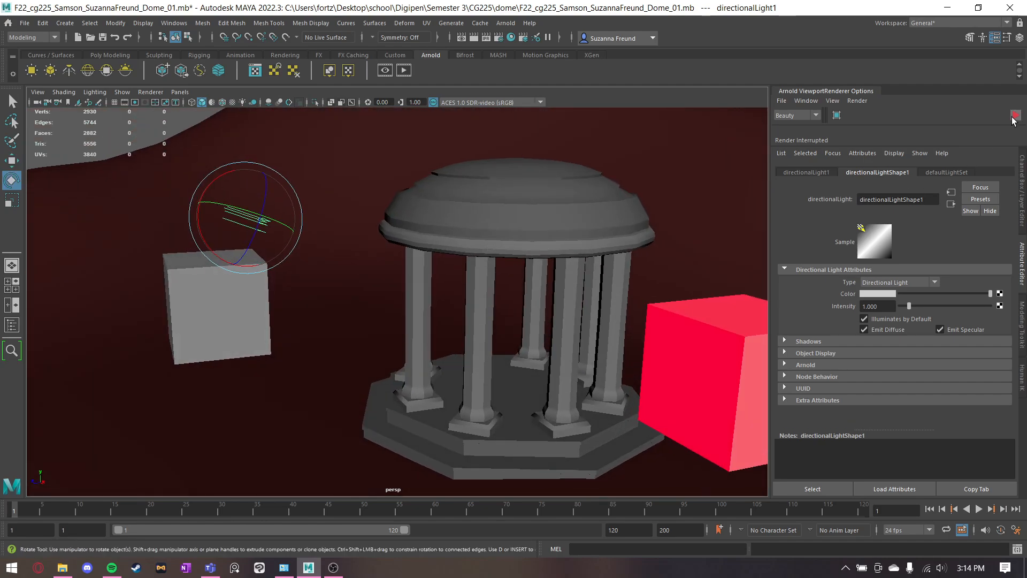
Frame the pavilion with both cubes and run the viewport render to examine the directional light's effect
alt+drag(355, 229, 172, 223)
alt+middle_drag(173, 223, 408, 407)
alt+drag(409, 406, 393, 384)
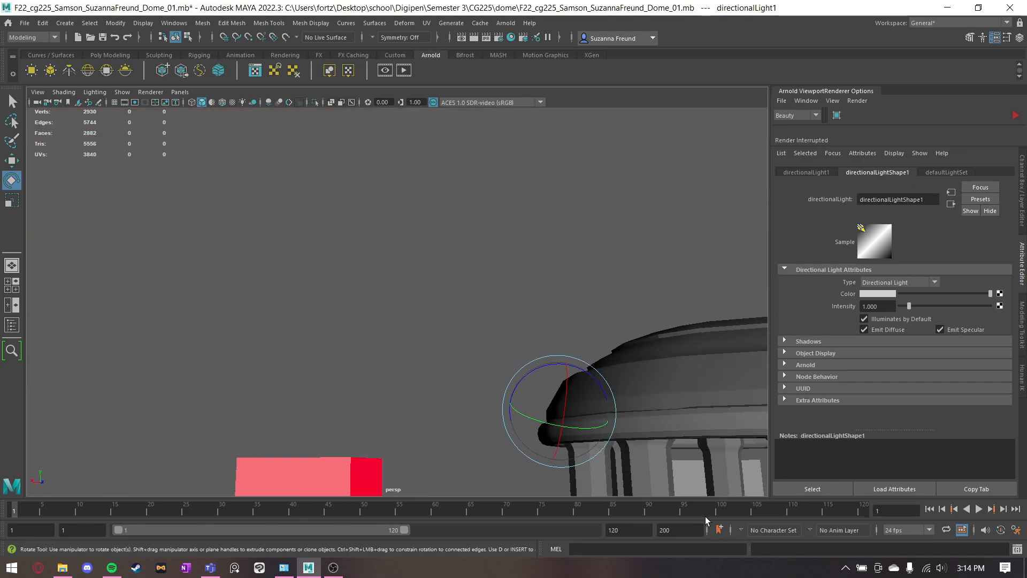
alt+drag(323, 311, 426, 253)
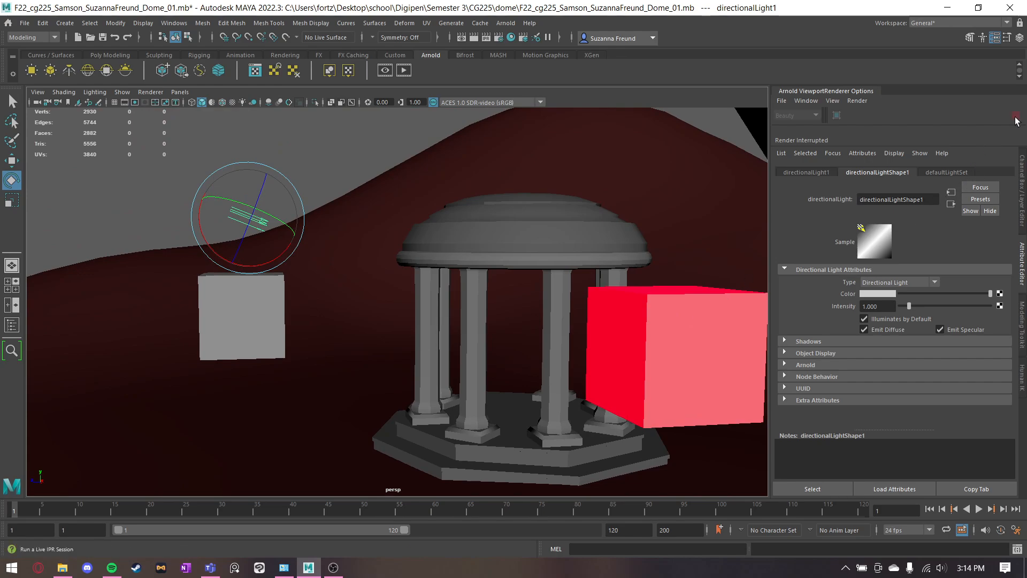
click(1017, 120)
alt+drag(554, 291, 562, 315)
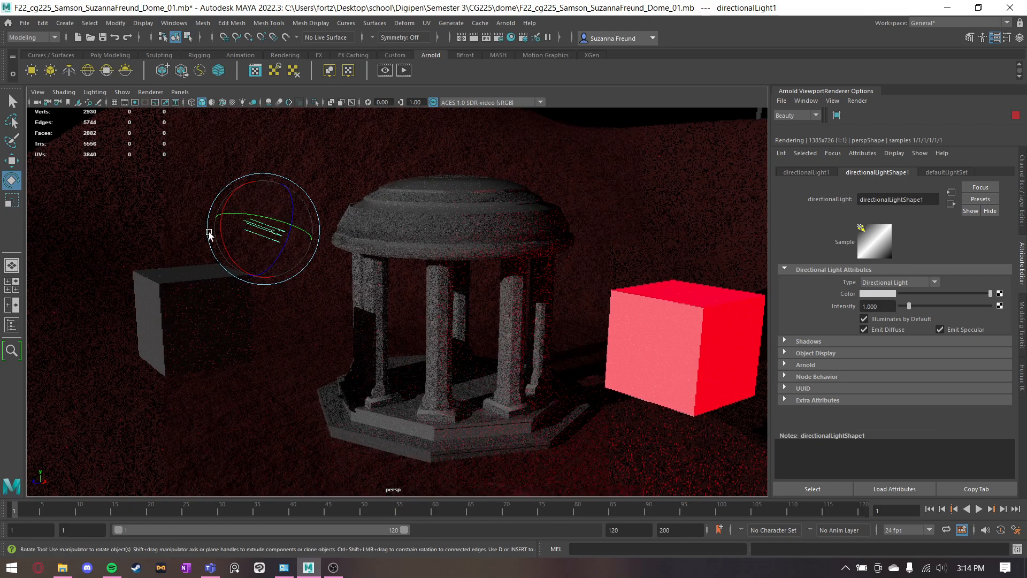
Tilt the directional light more steeply downward, set its Intensity to 2.108, and deselect it
drag(215, 227, 227, 209)
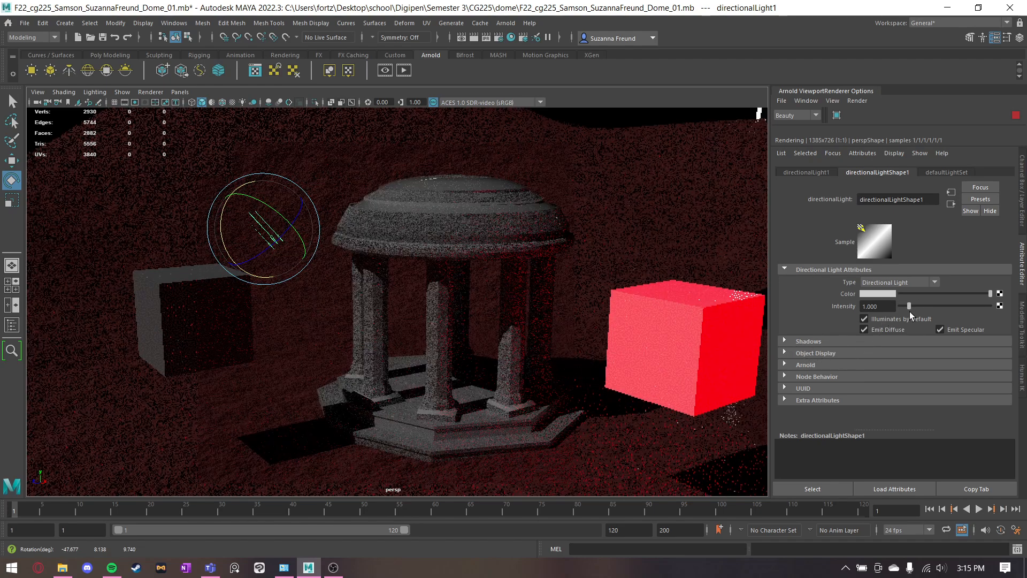
drag(909, 306, 919, 306)
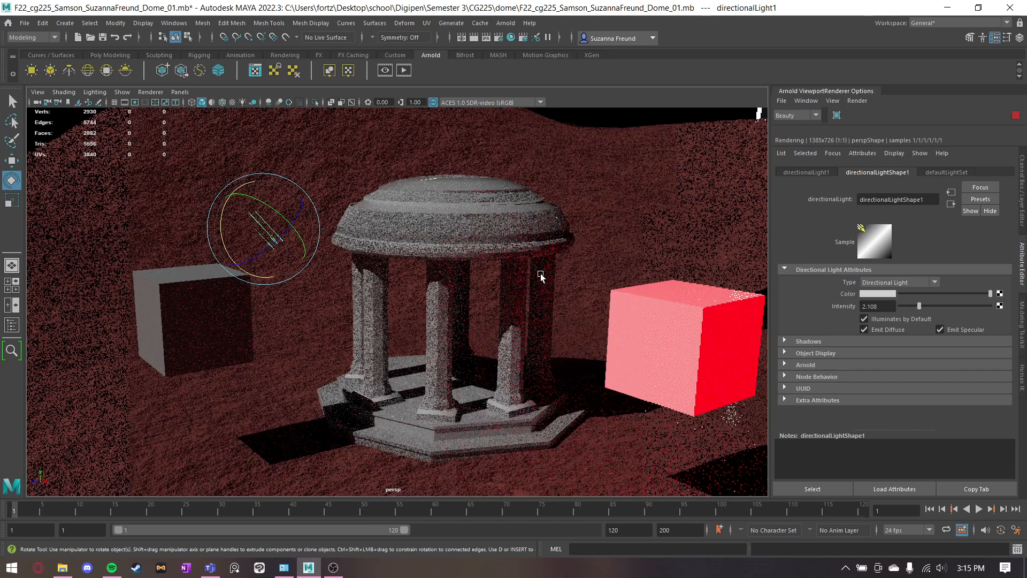
click(324, 283)
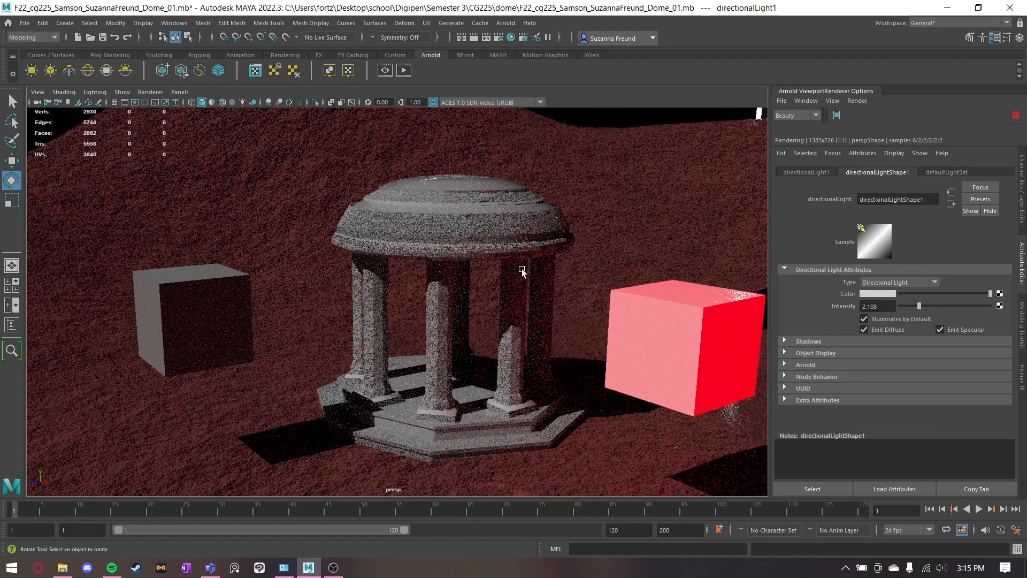
Add an Arnold skydome light to the scene while the viewport render is running
scroll(522, 271, up, 5)
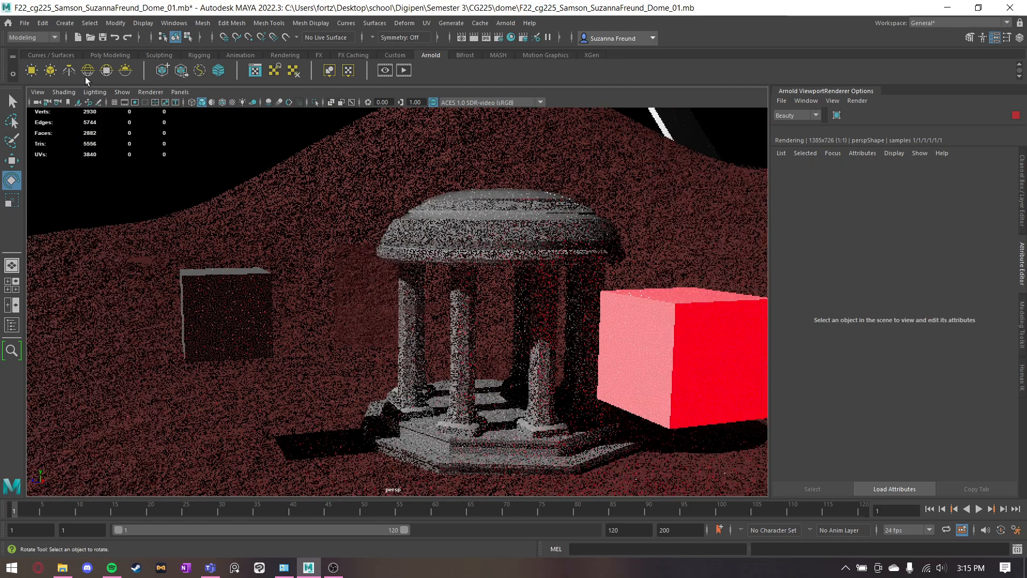
click(87, 74)
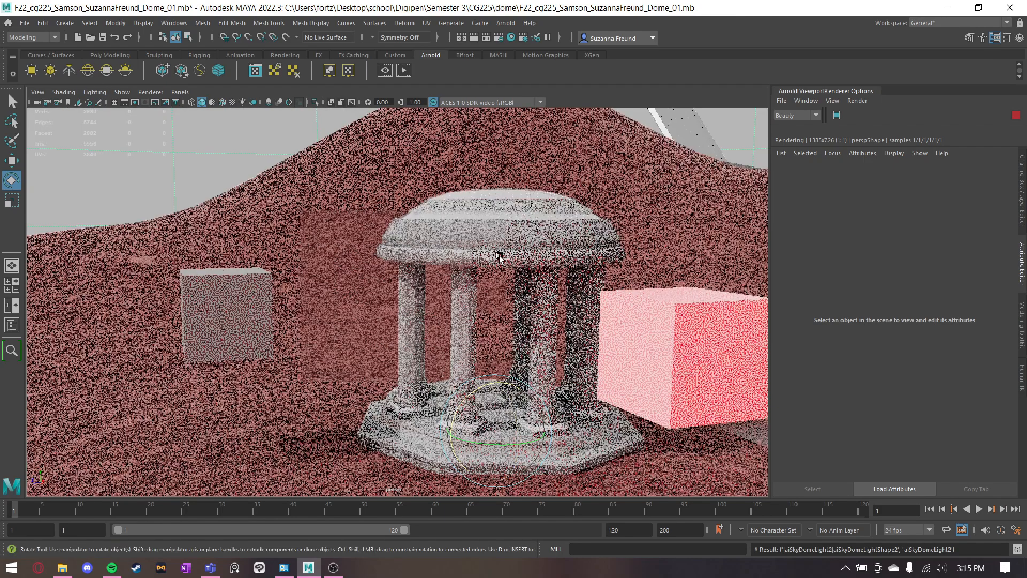
Set the new skydome light's Intensity to 0 and deselect the light
alt+drag(607, 252, 612, 255)
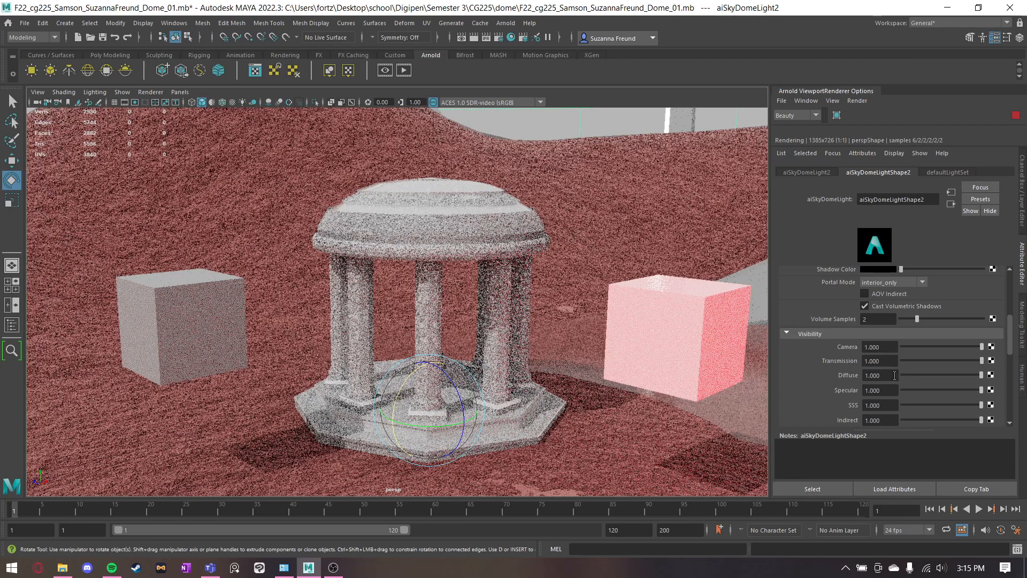
scroll(936, 303, up, 5)
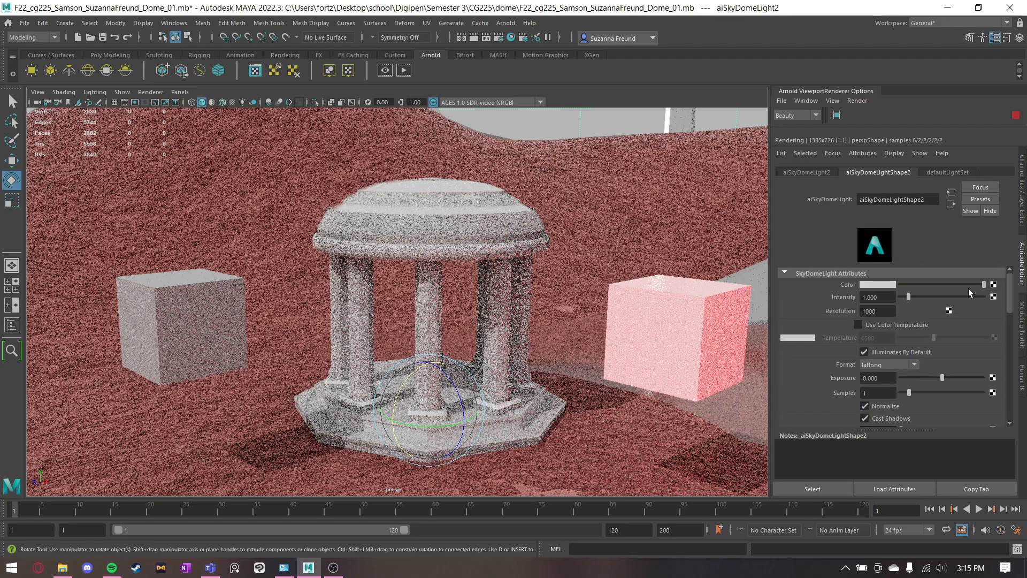
drag(909, 297, 903, 296)
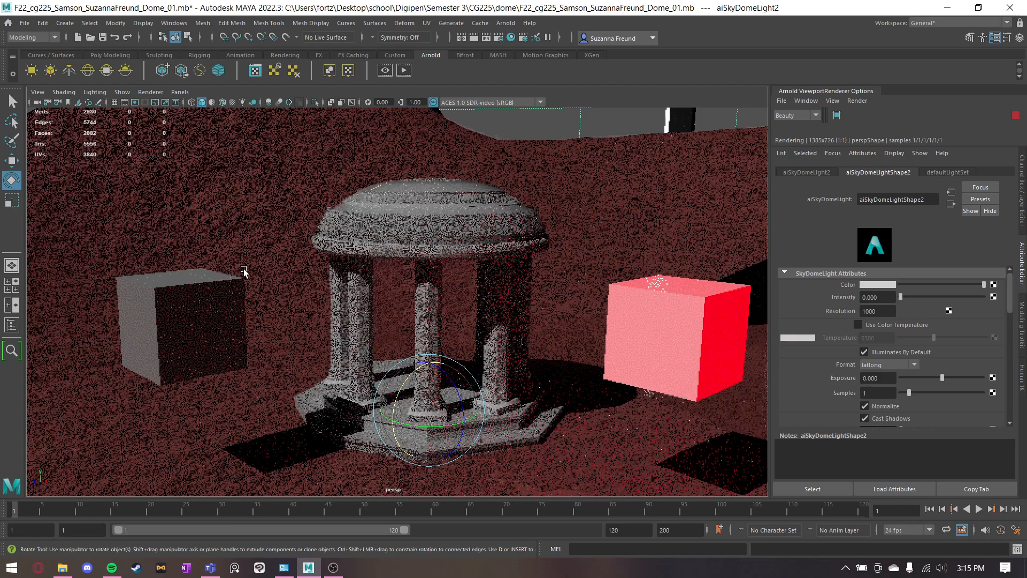
click(244, 267)
click(398, 131)
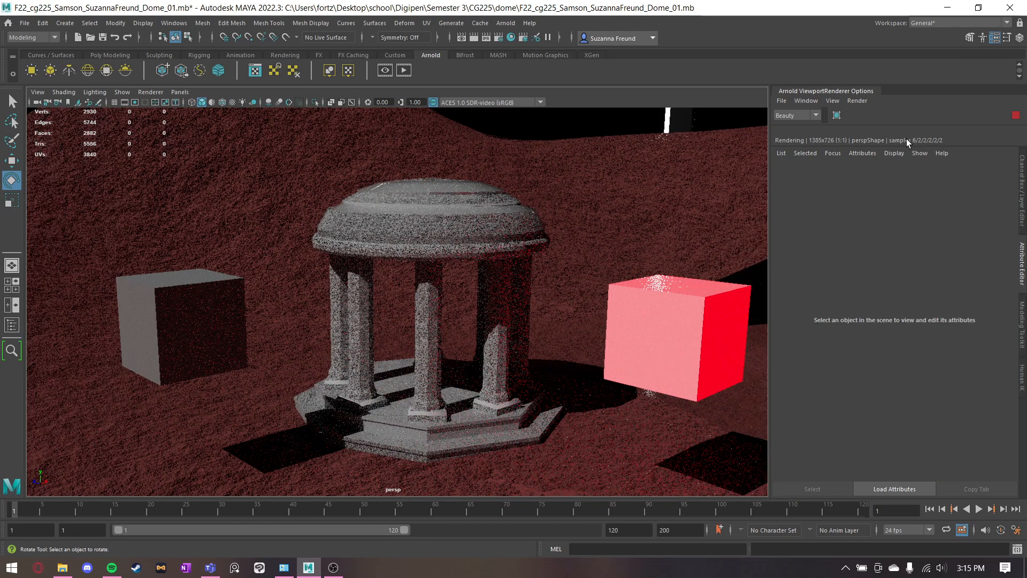
Set the directional light's Intensity to 0.783 and rerun the viewport render to examine the dimmer scene
click(1016, 116)
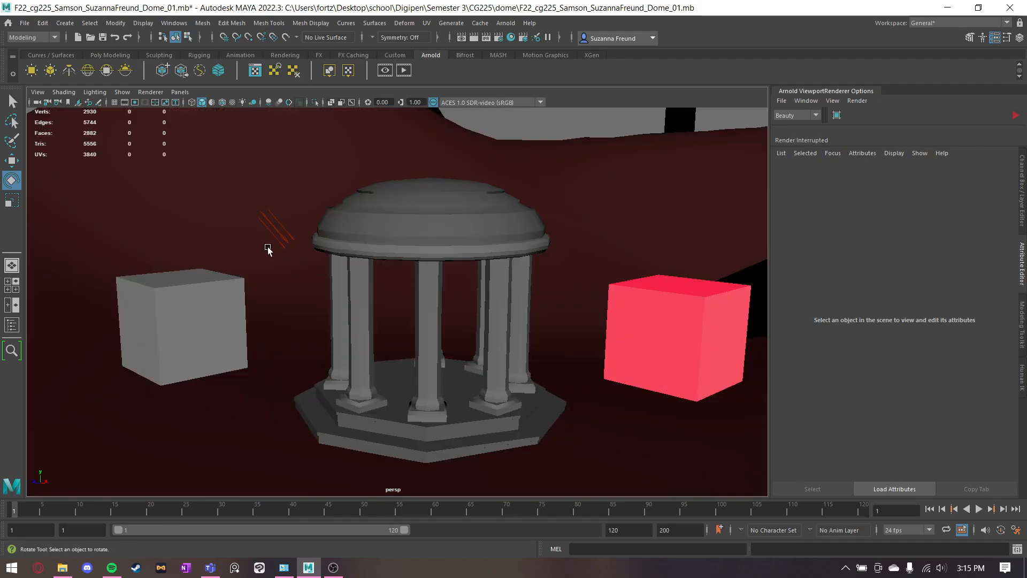
click(271, 222)
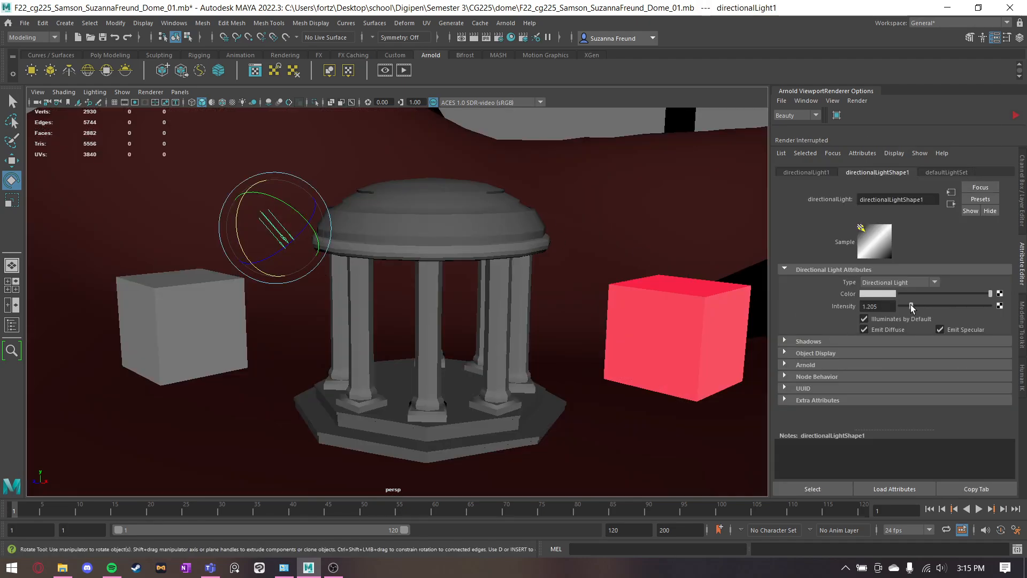
drag(912, 308, 908, 306)
click(1016, 116)
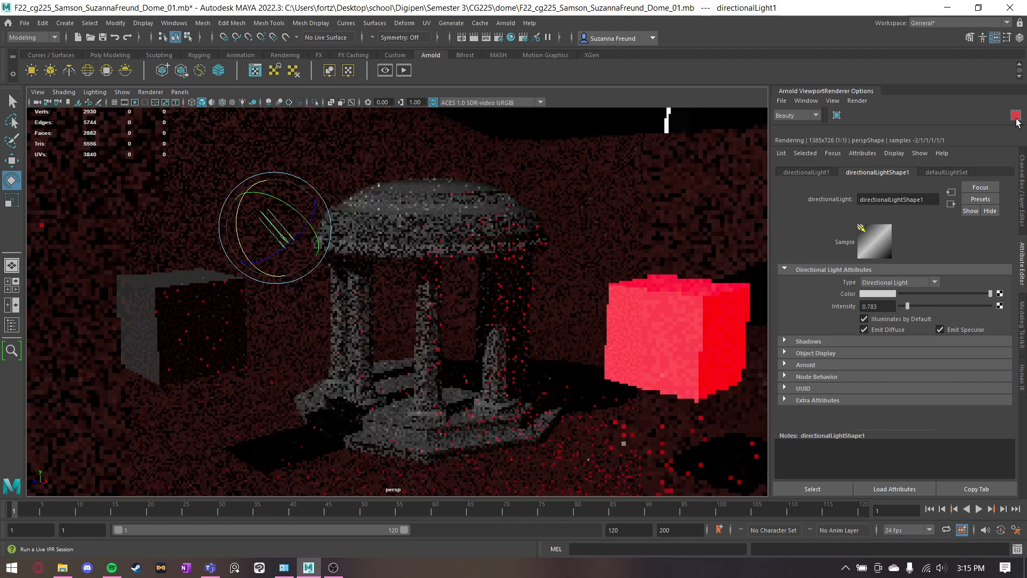
click(729, 373)
click(165, 312)
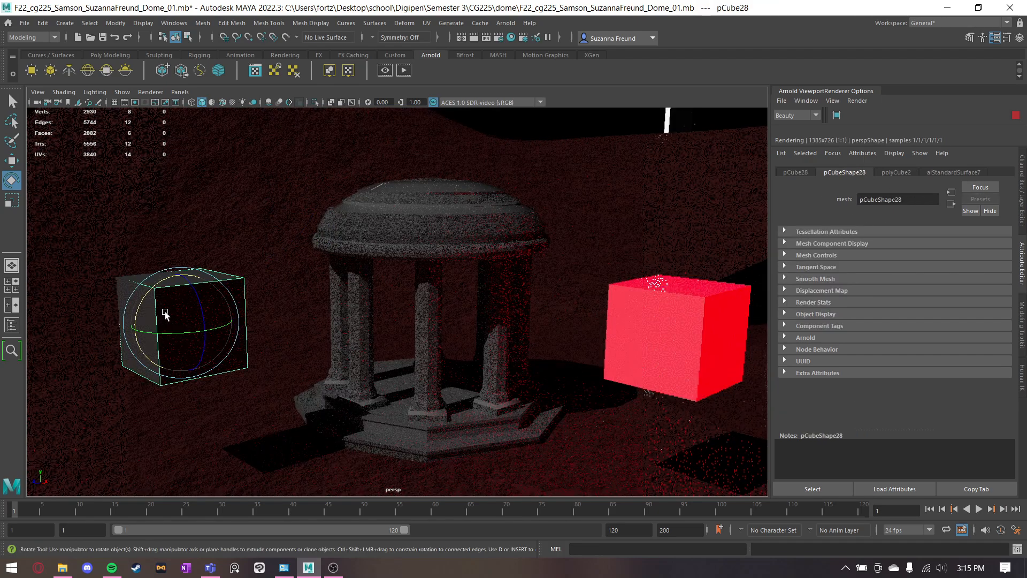
click(284, 390)
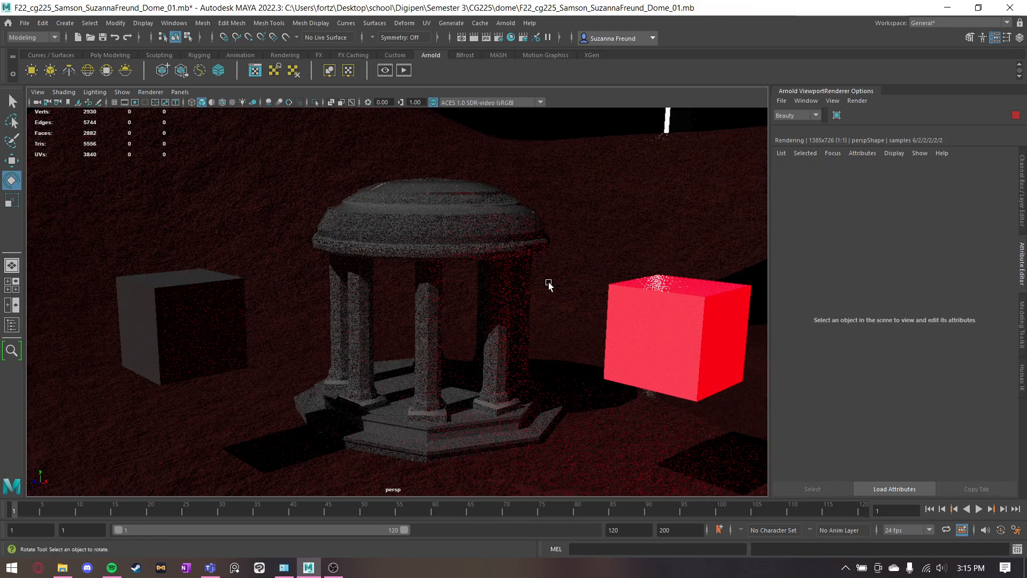
alt+drag(649, 284, 684, 303)
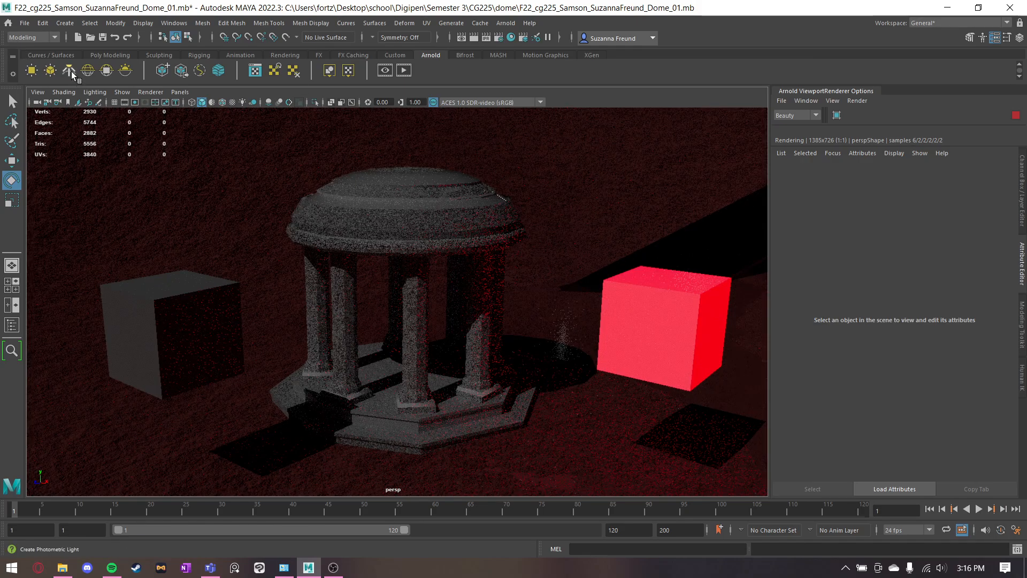
Create a standard point light in the pavilion scene
click(64, 23)
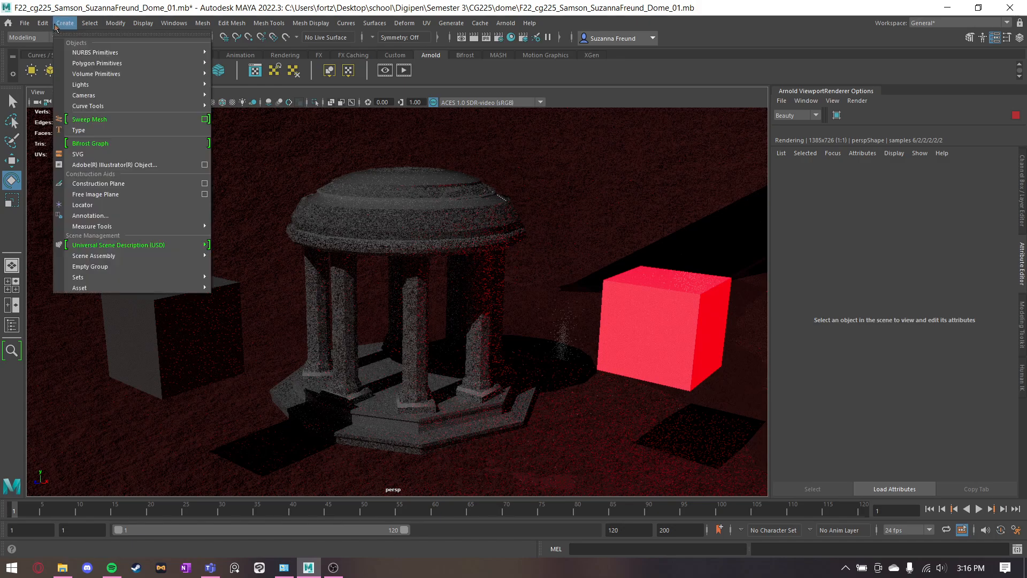
mouse_move(93, 86)
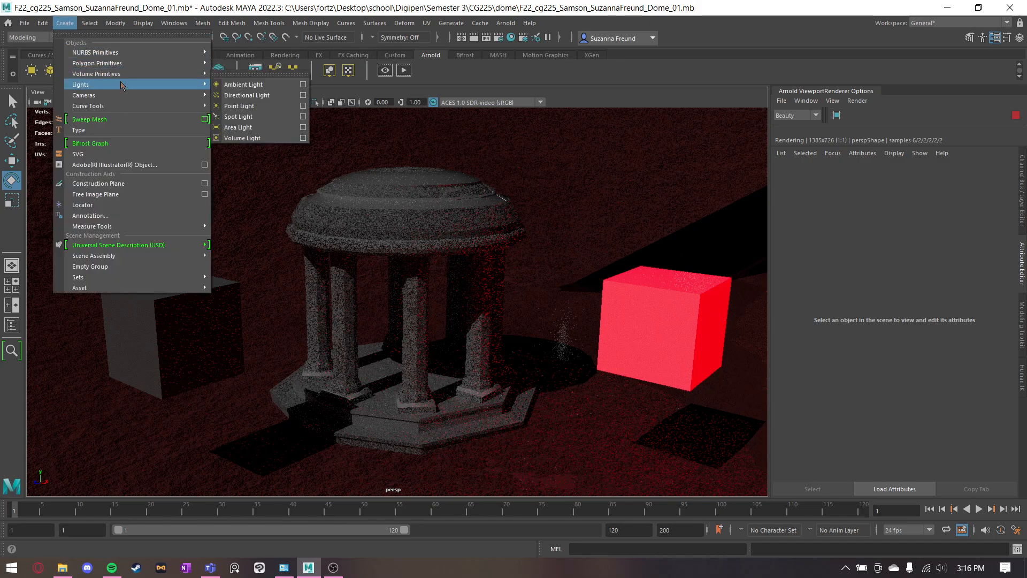
click(243, 106)
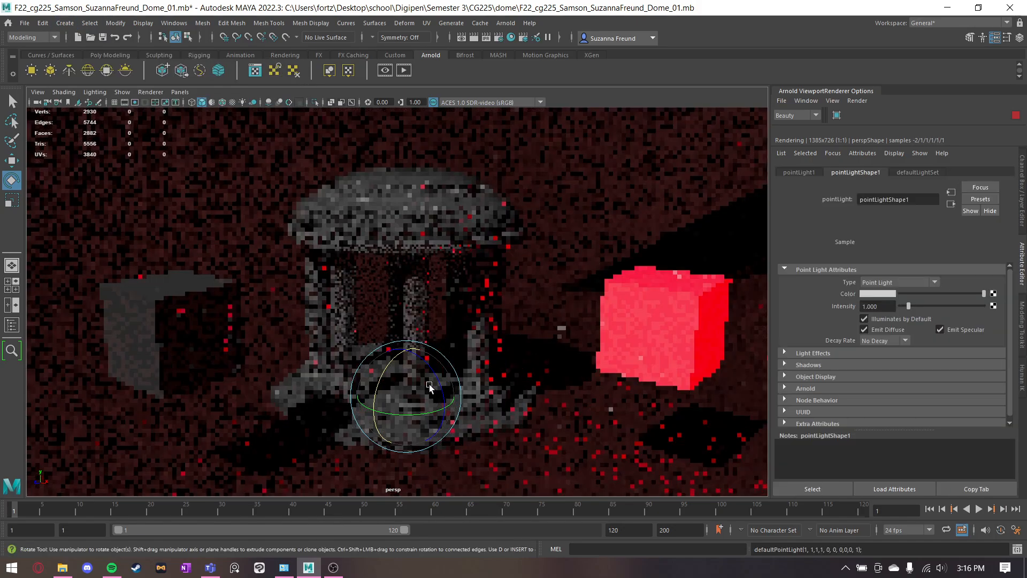
Move the point light up between the pavilion and the red cube, to about X 11.55, Y 10.25, and set its Intensity to 10
key(w)
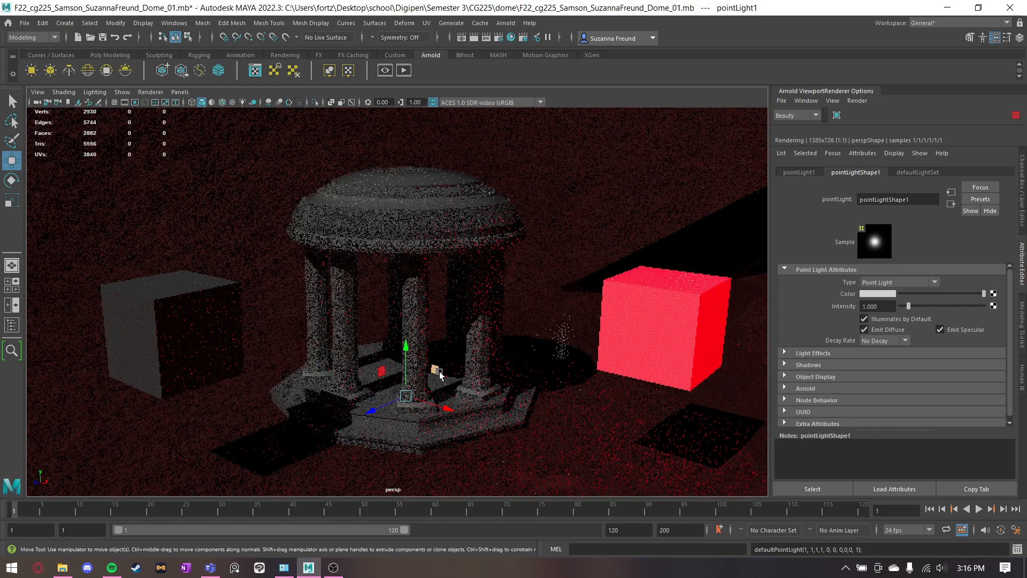
drag(435, 369, 592, 257)
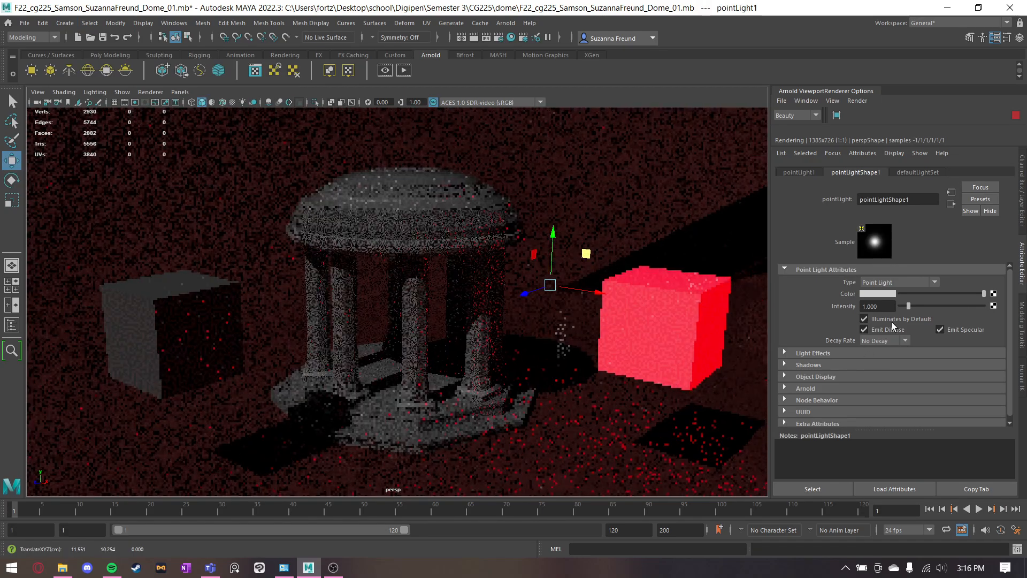
drag(908, 306, 991, 306)
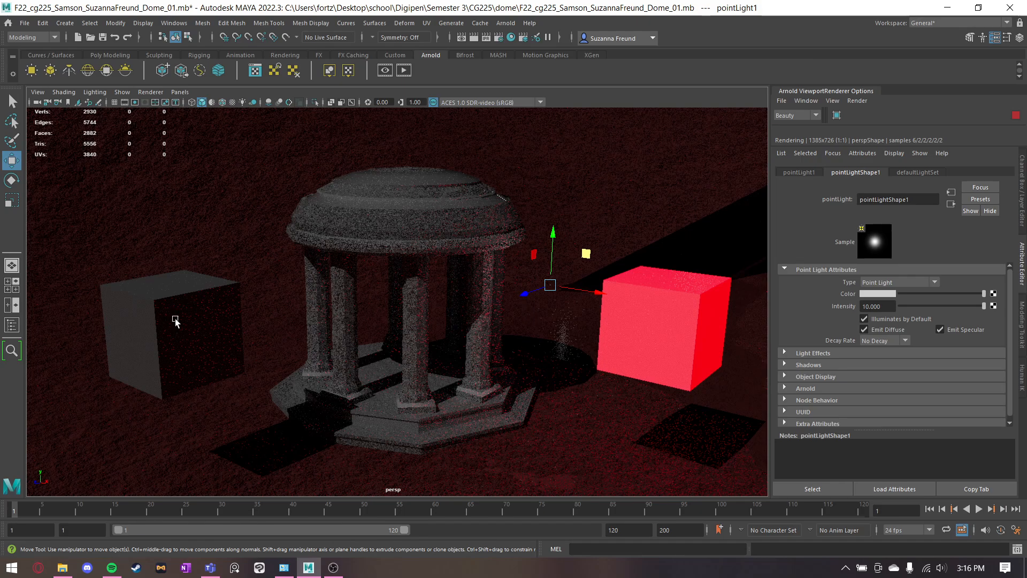
Stop the viewport render and assign a new aiStandardSurface material to only the gray cube's face that looks toward the pavilion
click(207, 320)
key(q)
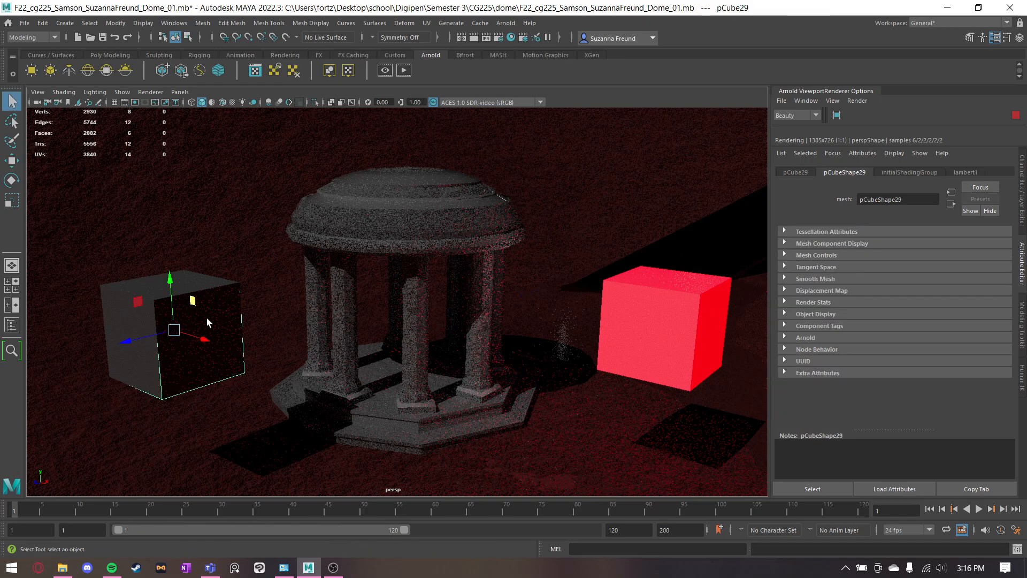
click(1015, 116)
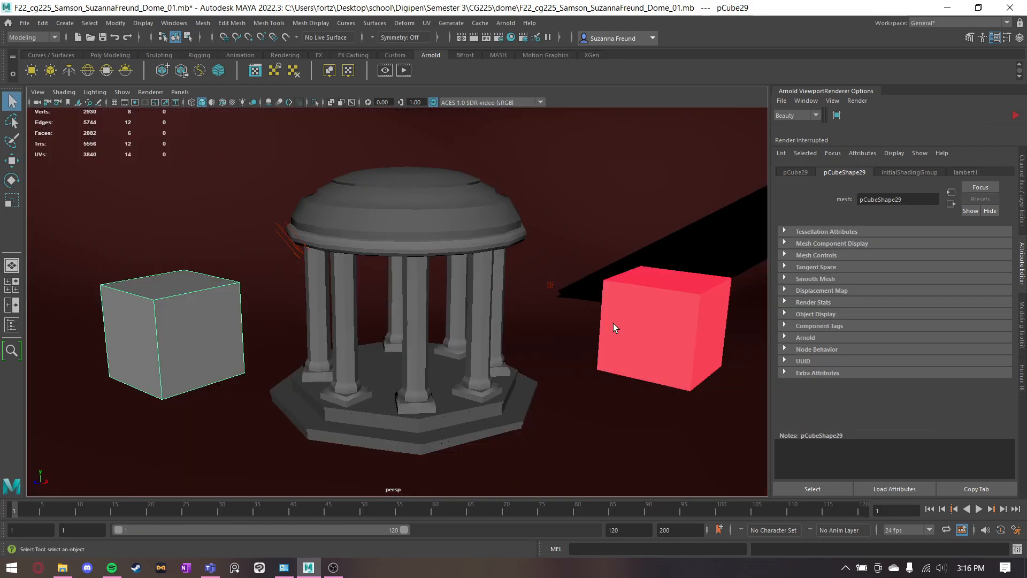
alt+drag(464, 306, 454, 307)
alt+middle_drag(235, 342, 327, 337)
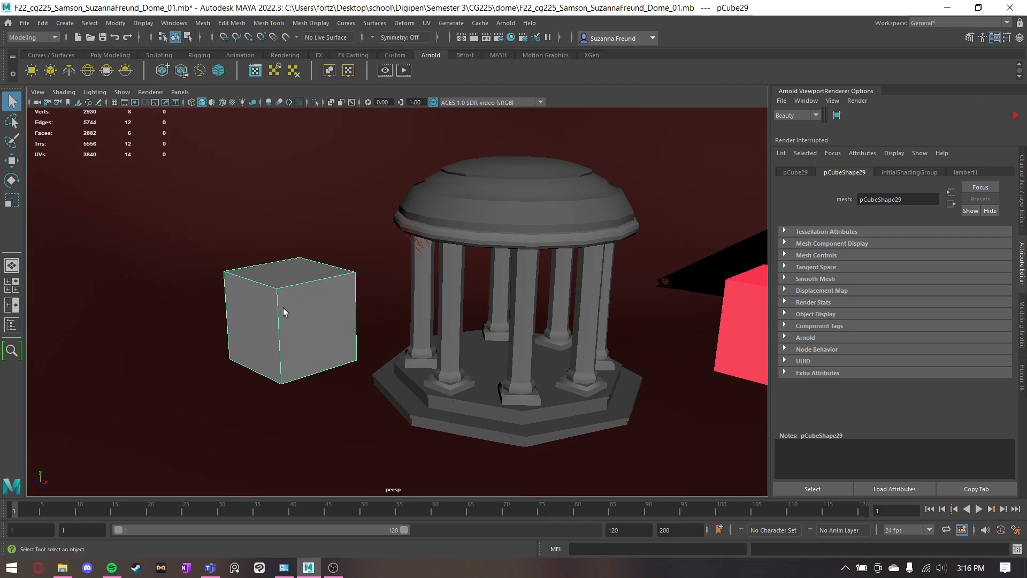
right_drag(285, 272, 292, 300)
click(300, 319)
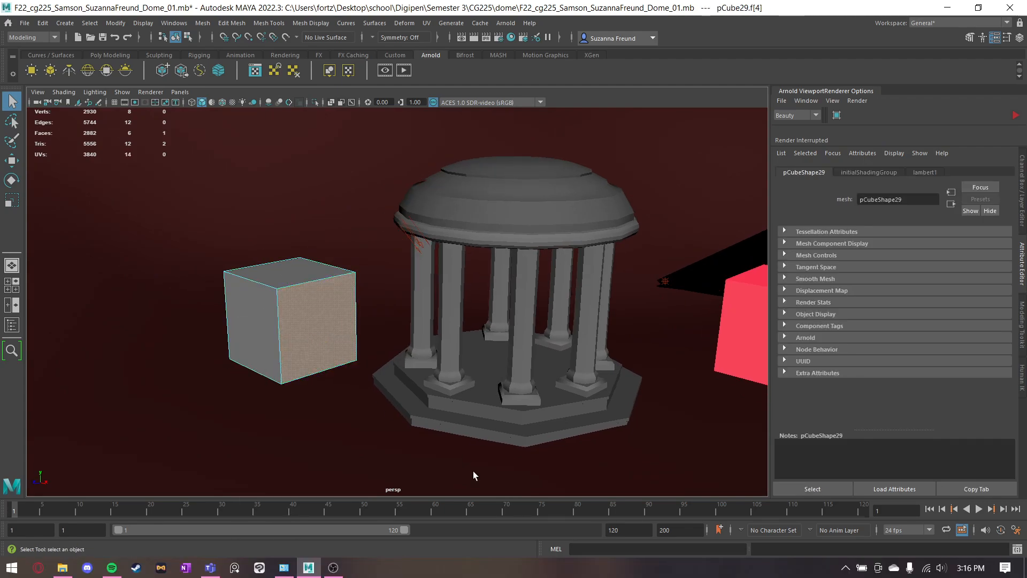
alt+drag(394, 245, 415, 298)
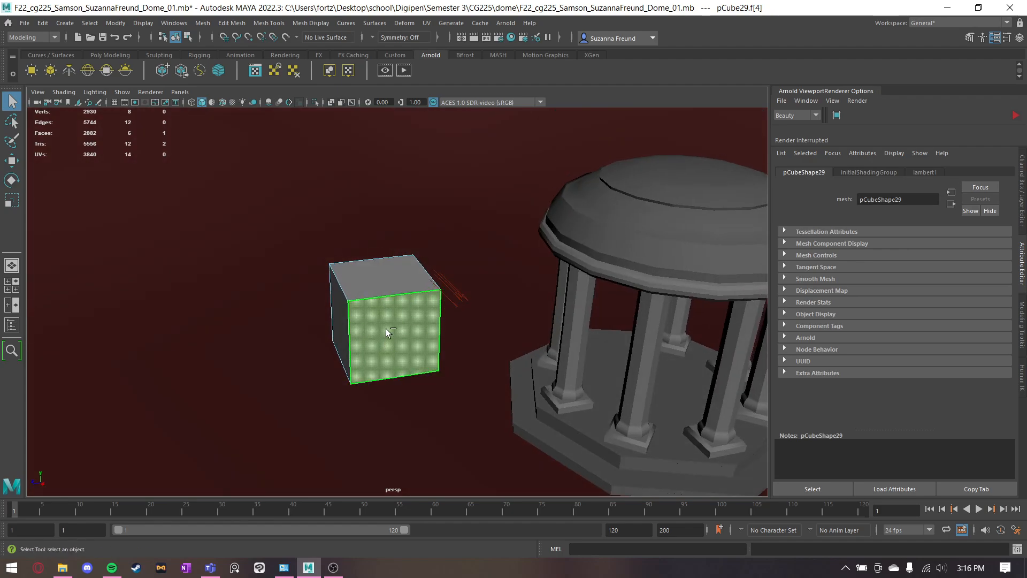
right_drag(386, 329, 490, 554)
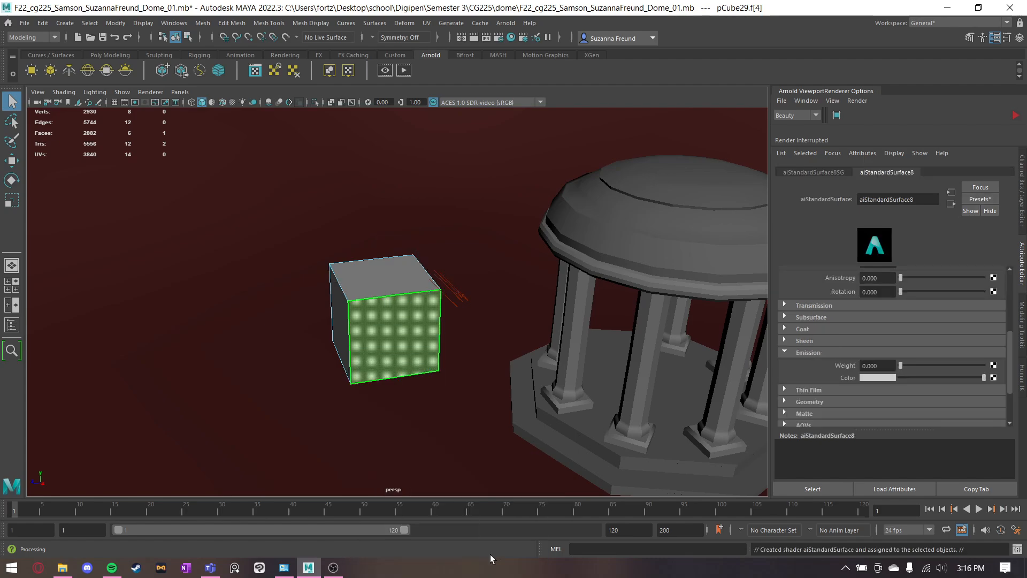
Set the face material's Emission Weight to 1 and run the viewport render to check the glowing face, stopping it when done
scroll(958, 363, down, 3)
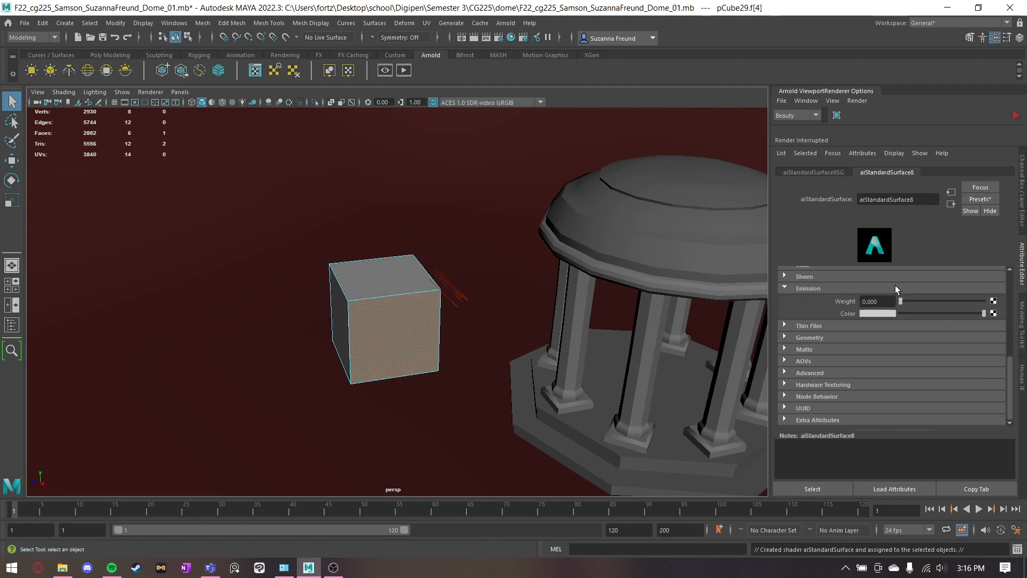
drag(902, 301, 973, 303)
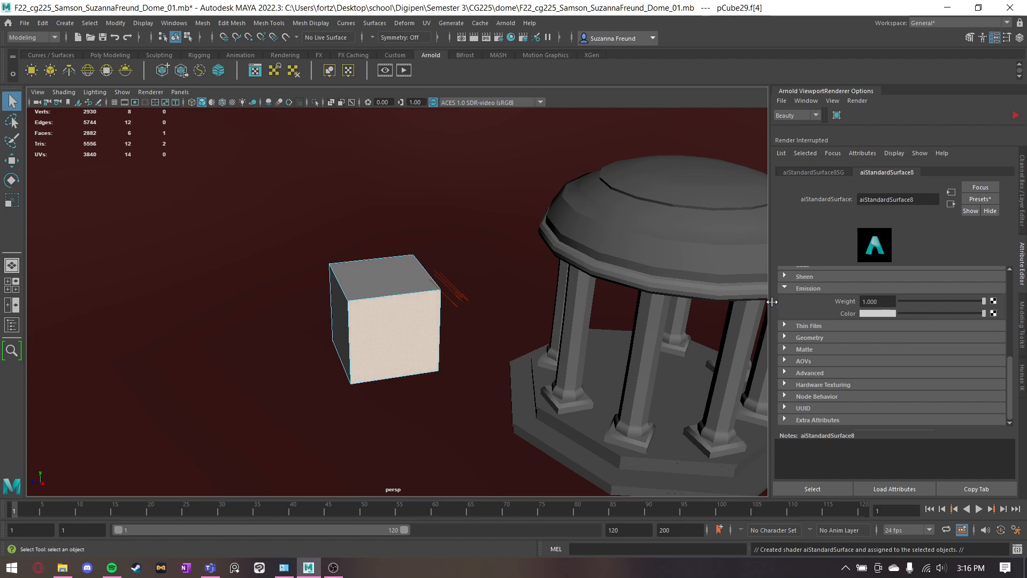
alt+drag(491, 398, 496, 368)
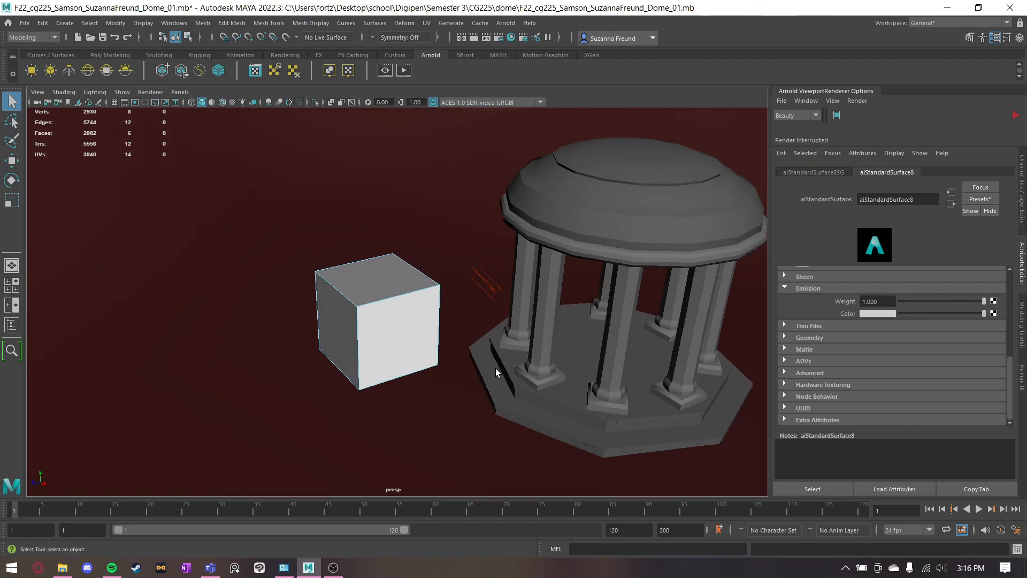
click(1014, 113)
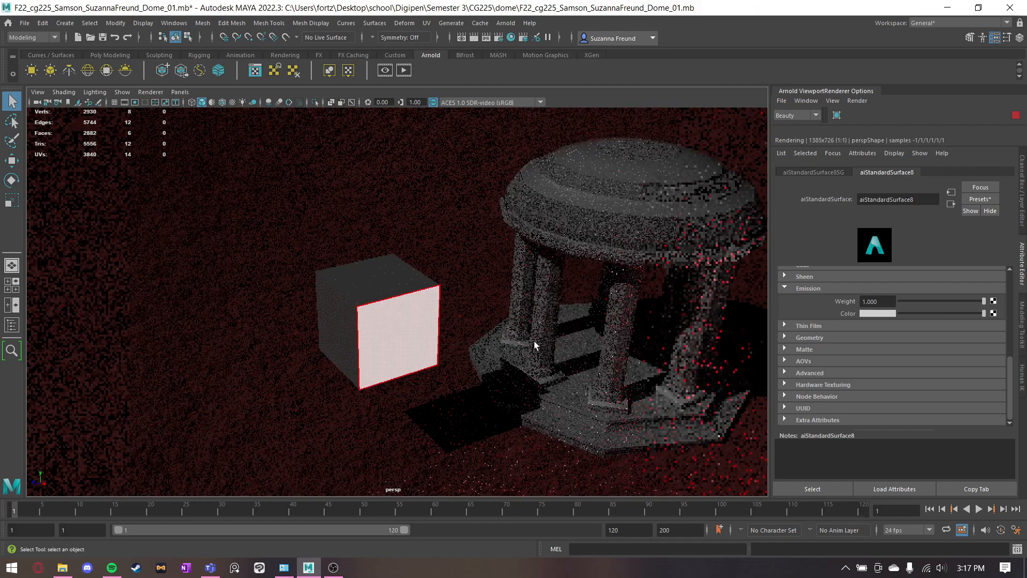
alt+drag(534, 345, 551, 375)
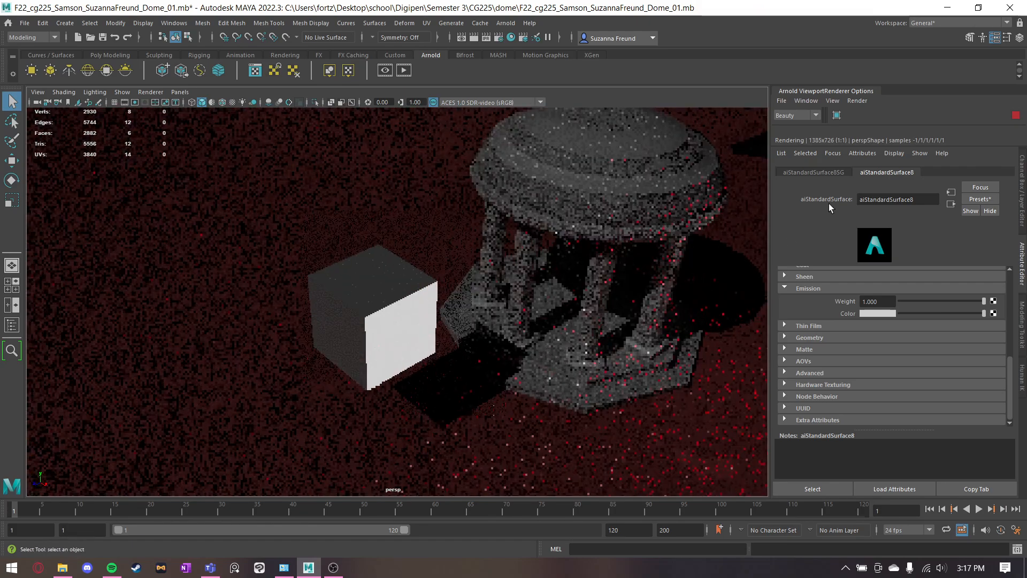
click(1017, 115)
Reselect the emissive cube face and show the attributes of its aiStandardSurface8 material
mouse_move(550, 310)
alt+mouse_down()
mouse_move(554, 287)
mouse_move(542, 280)
alt+mouse_up()
alt+middle_drag(543, 280, 401, 273)
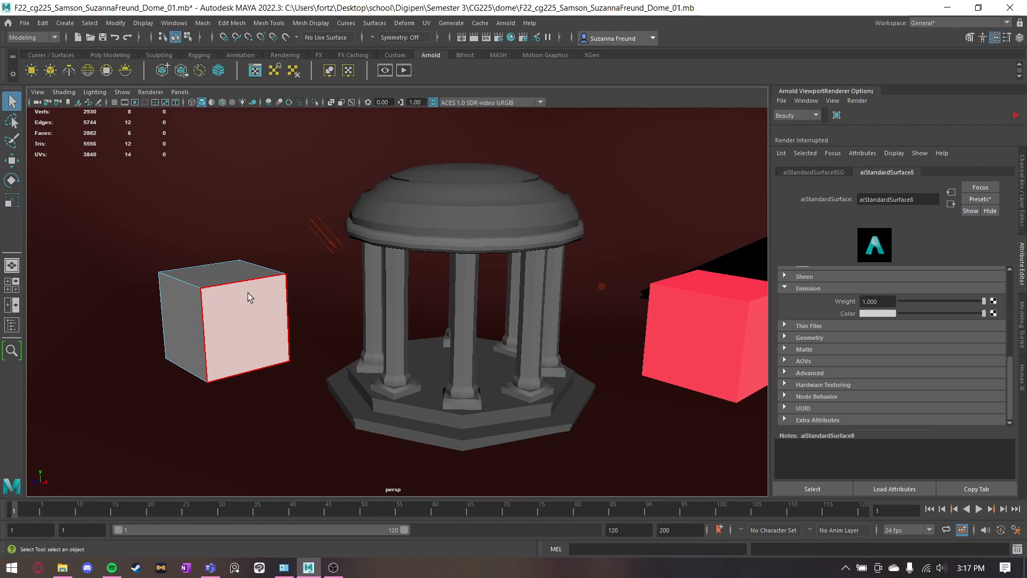
alt+drag(239, 316, 389, 264)
click(1022, 195)
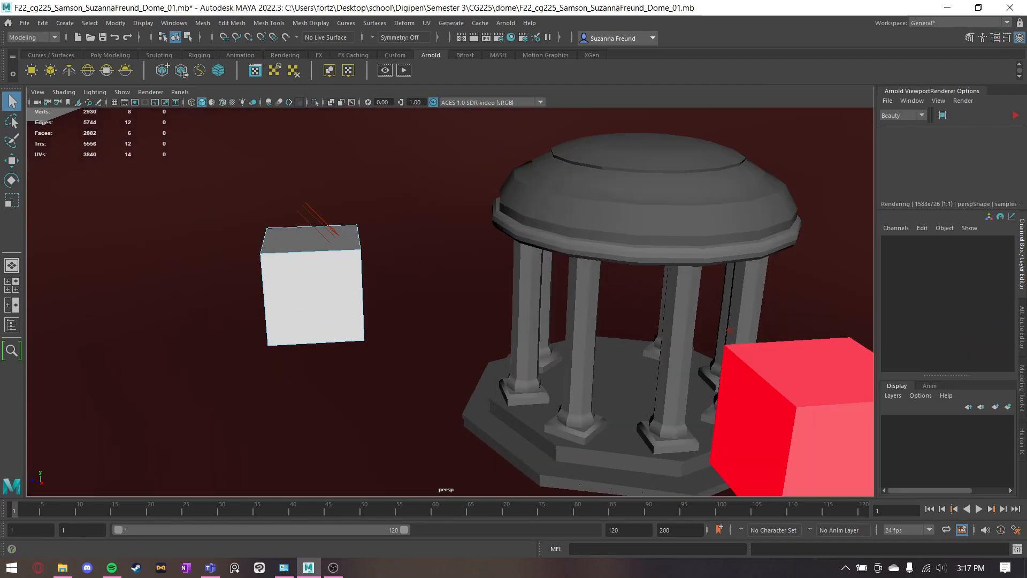
click(1022, 328)
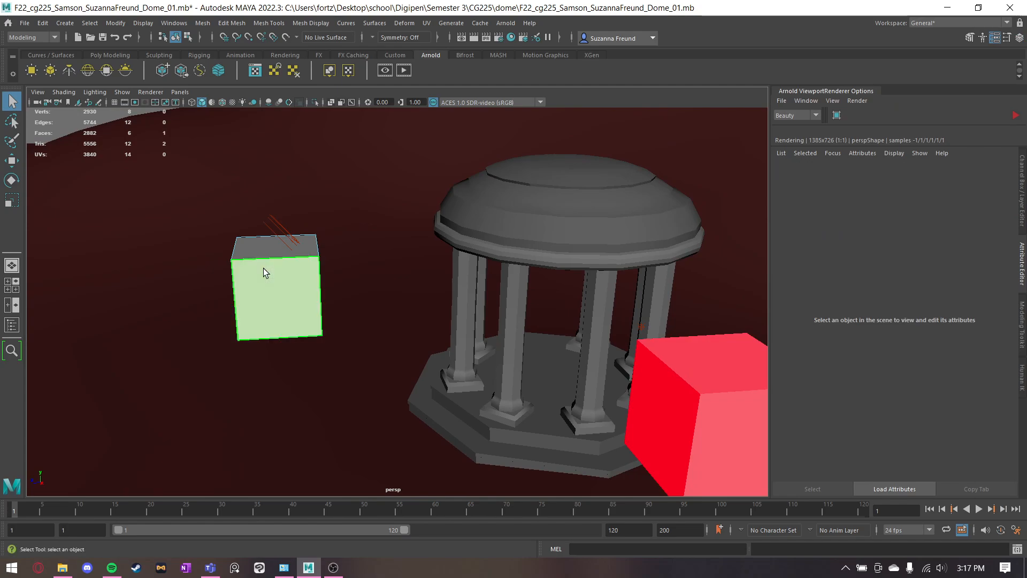
click(263, 268)
scroll(987, 171, down, 2)
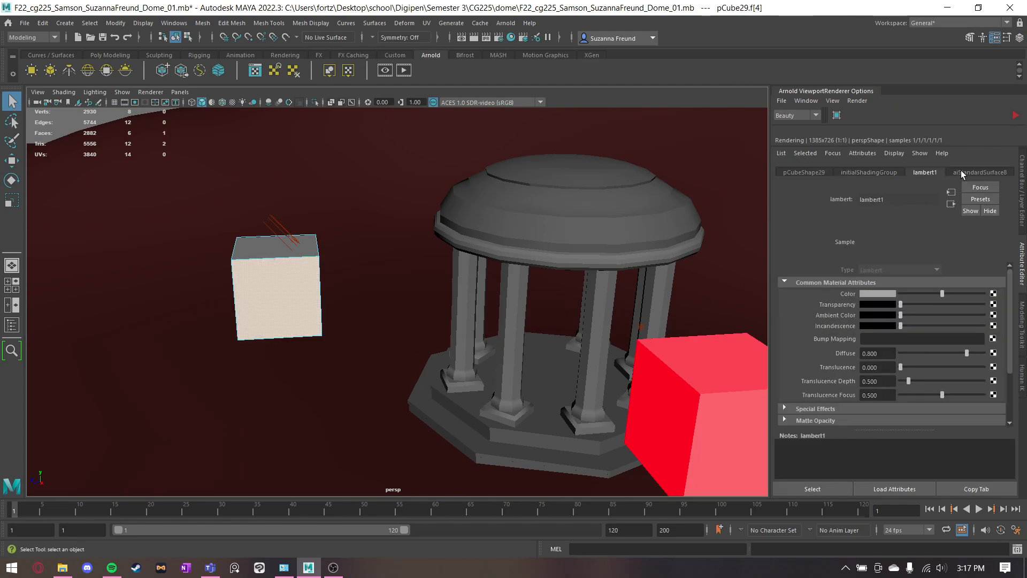
click(961, 170)
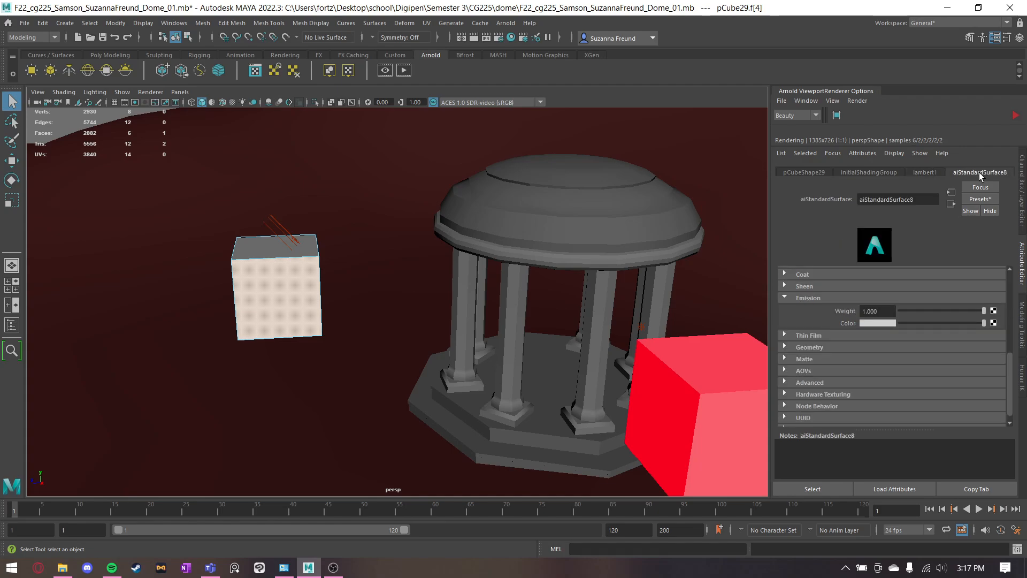
Examine the cube face's mesh, shading group and aiStandardSurface8 attributes, including Base and Specular, and view the whole pavilion again
alt+drag(280, 296, 353, 300)
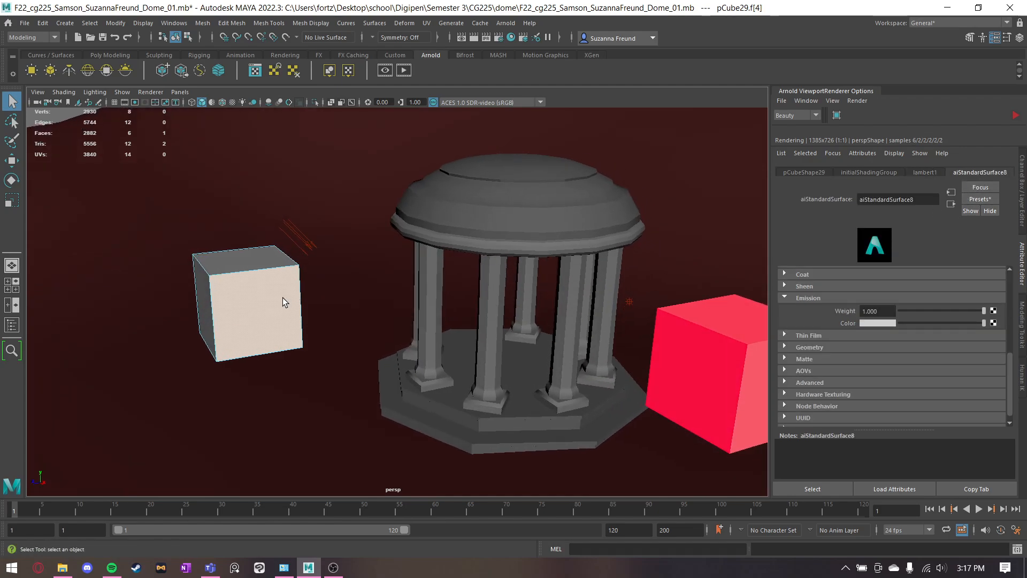
alt+middle_drag(282, 297, 408, 273)
click(802, 172)
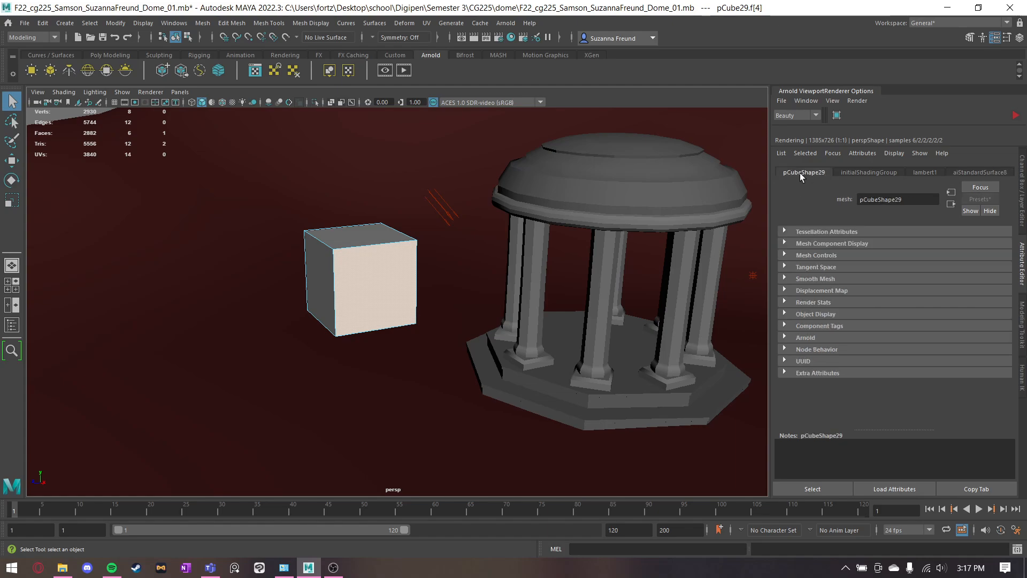
click(863, 174)
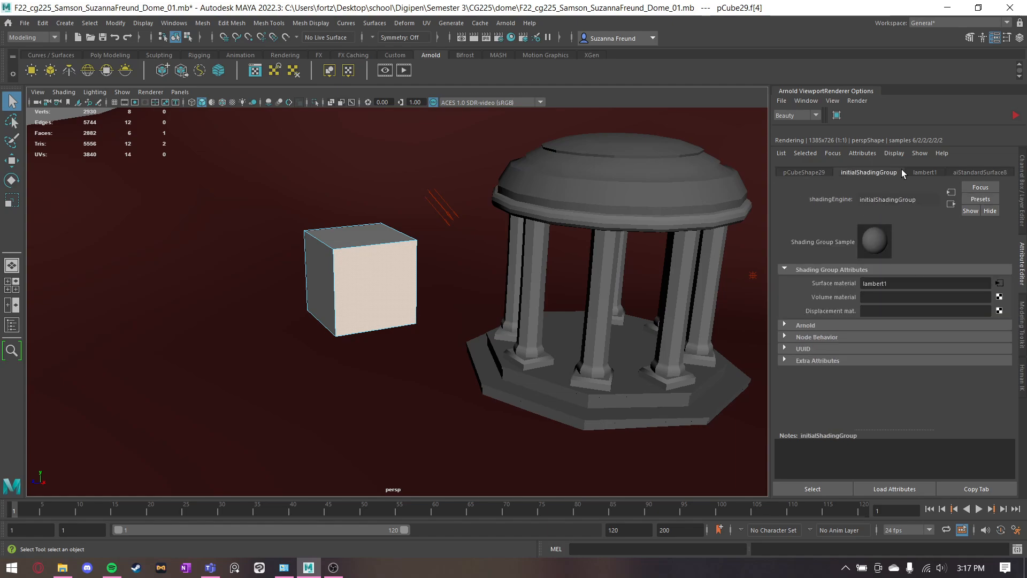
click(816, 172)
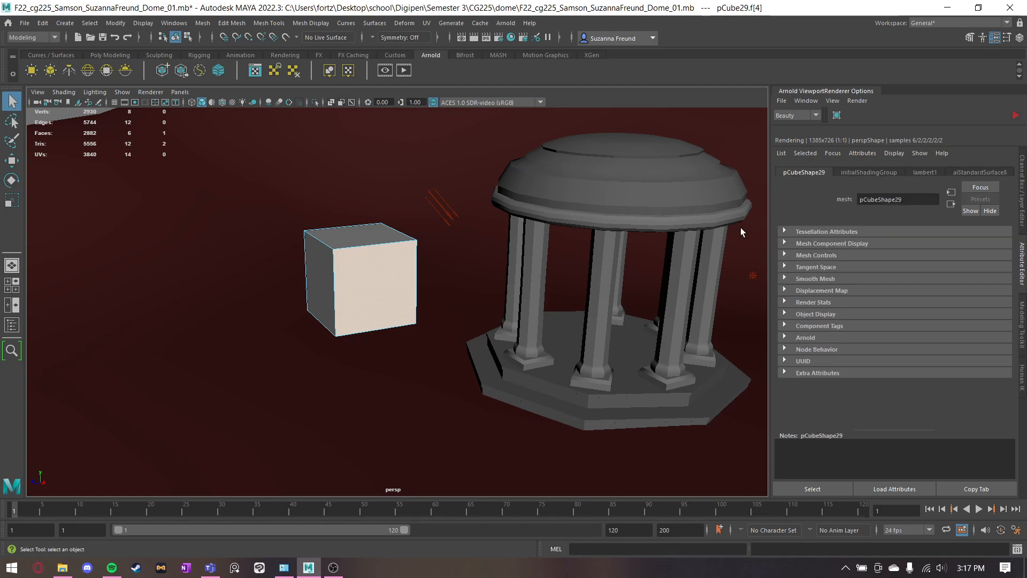
click(992, 172)
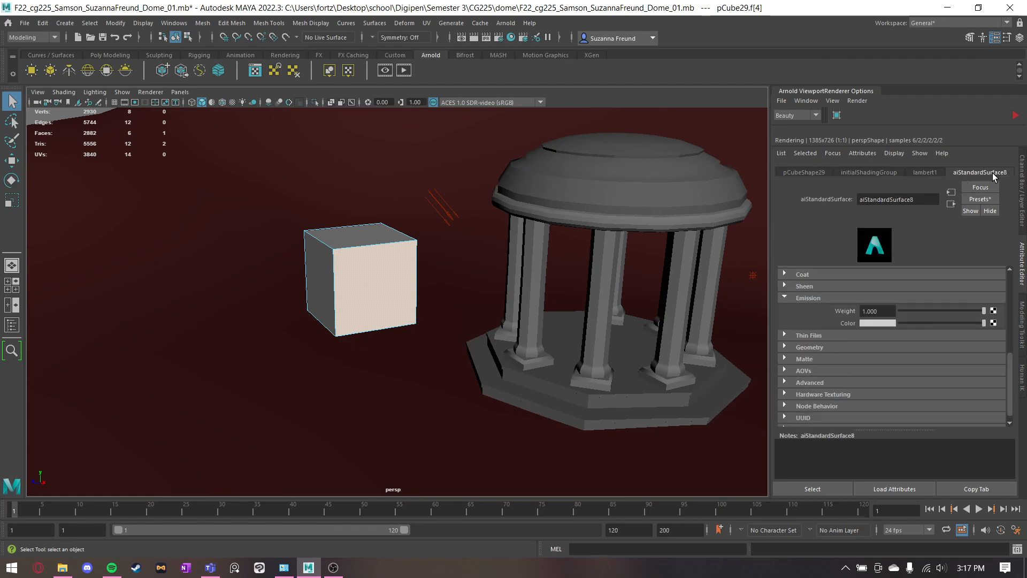
scroll(926, 332, up, 10)
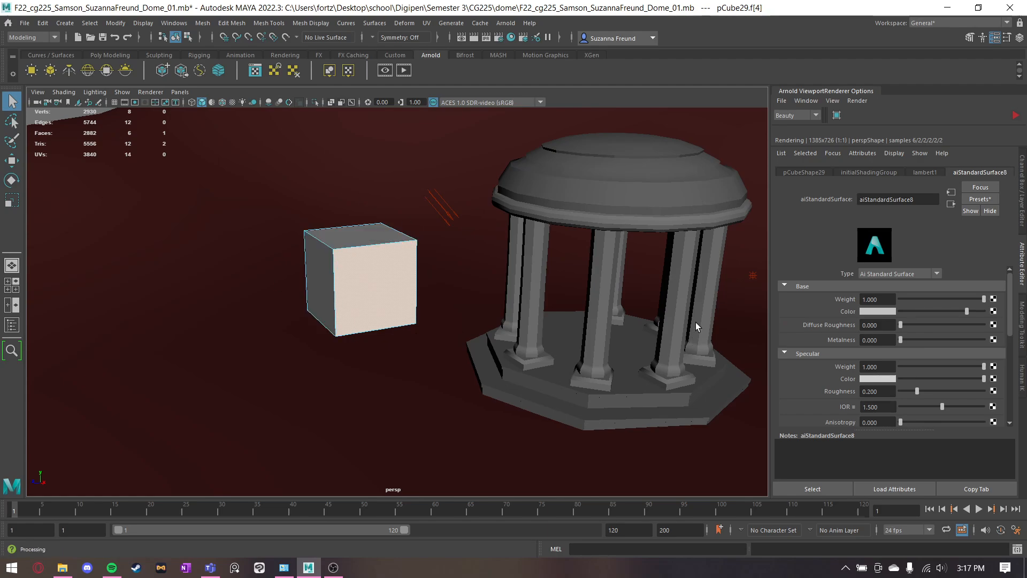
mouse_move(534, 328)
alt+mouse_down()
mouse_move(613, 308)
mouse_move(647, 284)
mouse_move(447, 296)
mouse_move(470, 321)
mouse_move(532, 328)
alt+mouse_up()
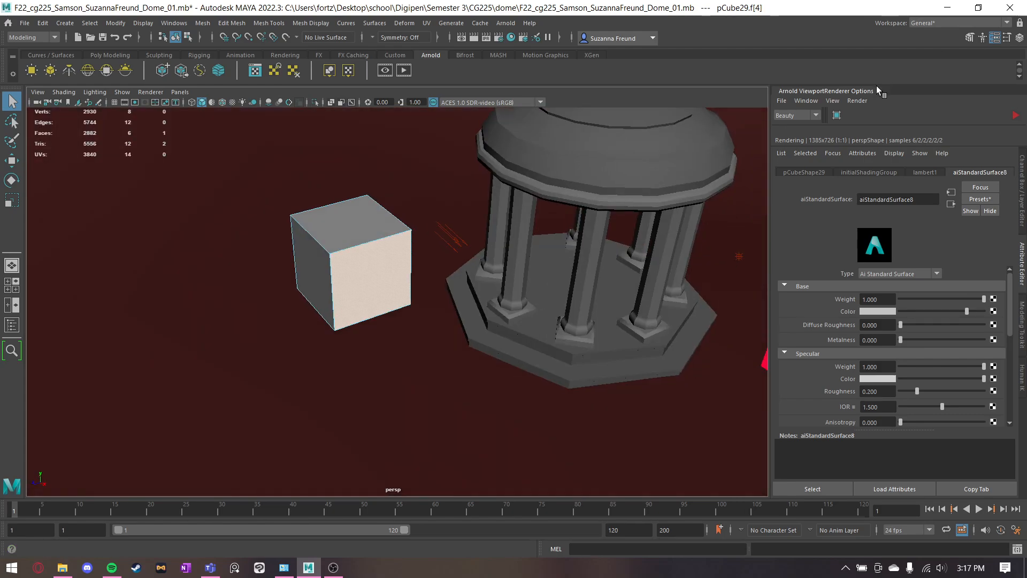
alt+drag(621, 252, 525, 247)
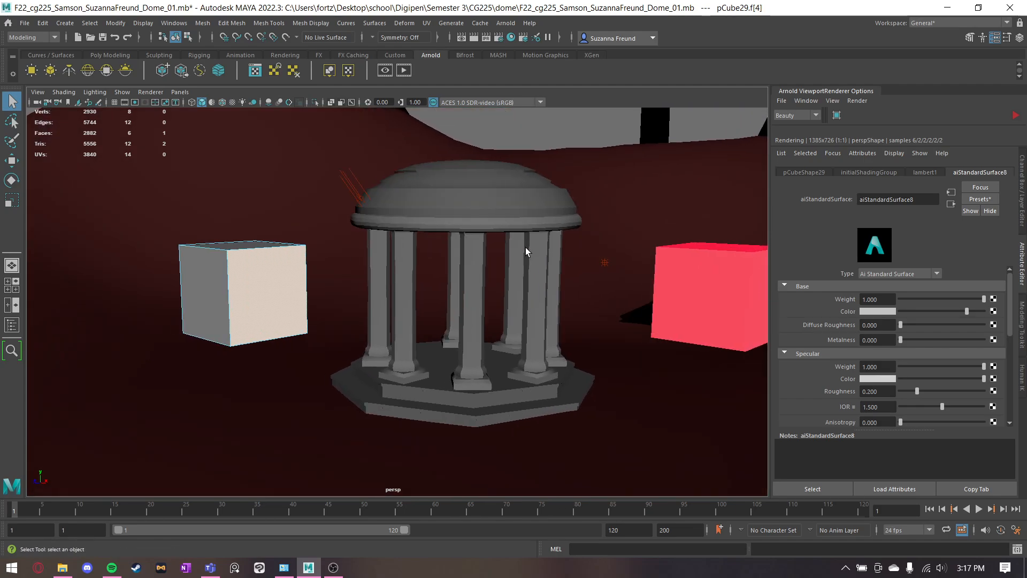